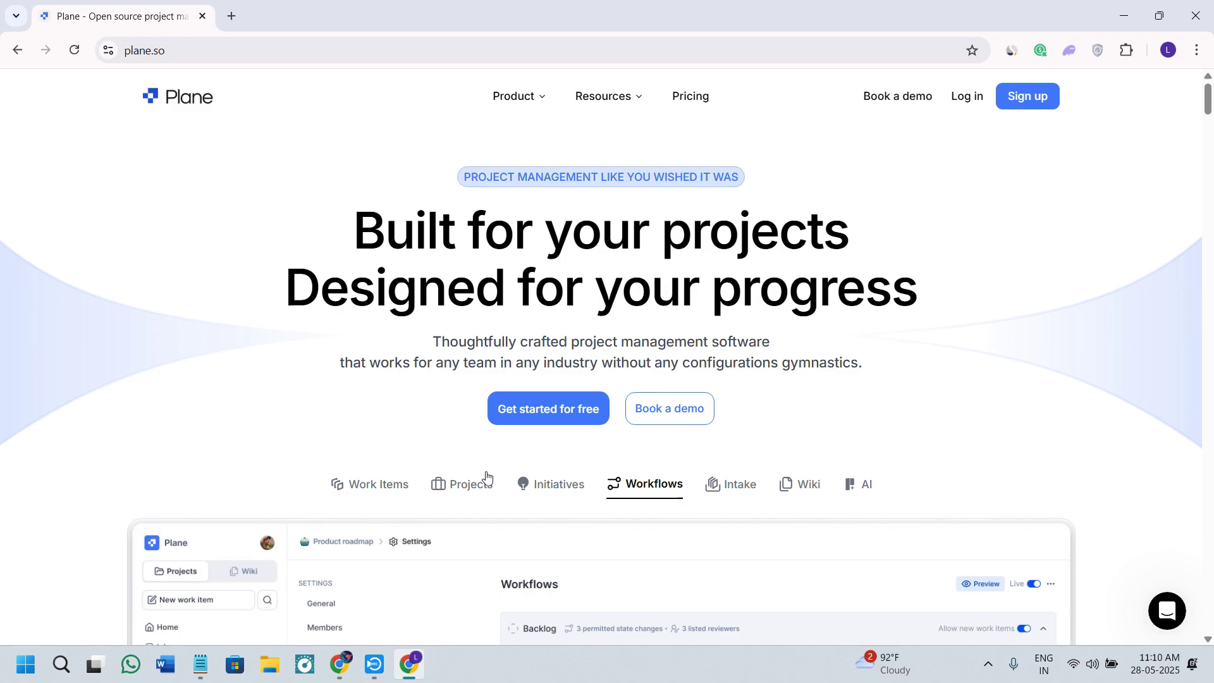
Step: Look over the Plane homepage, including its feature previews, customer logos and web address
scroll(485, 474, down, 10)
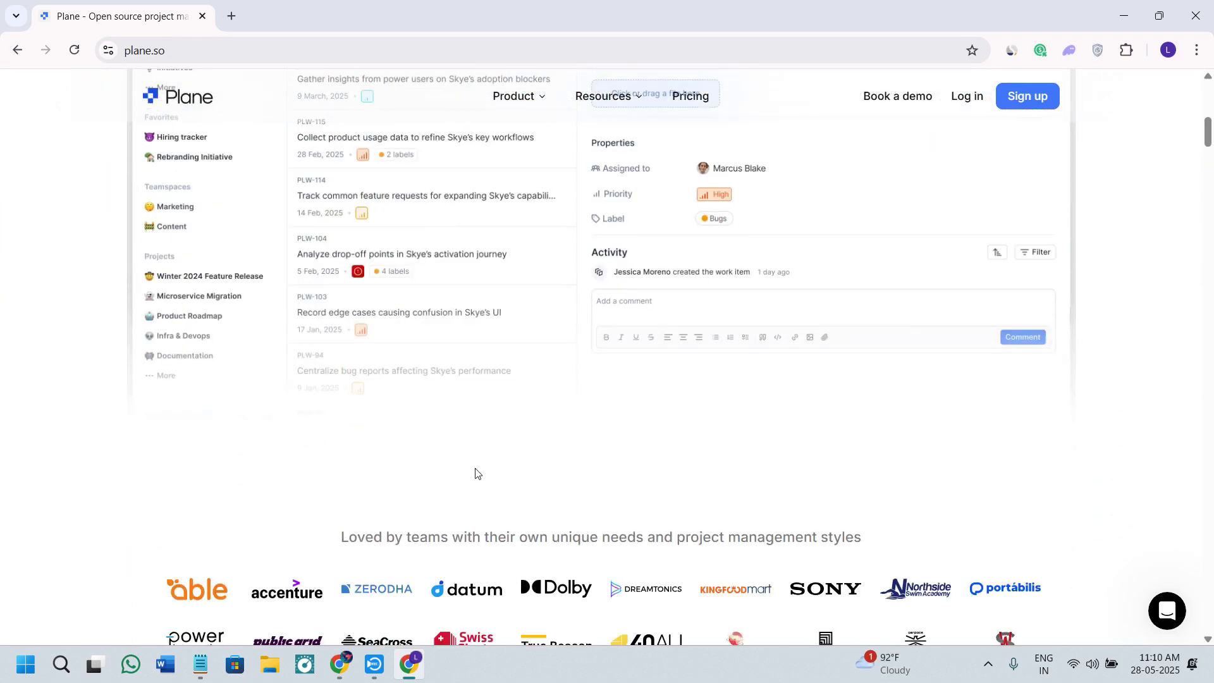
scroll(655, 392, down, 2)
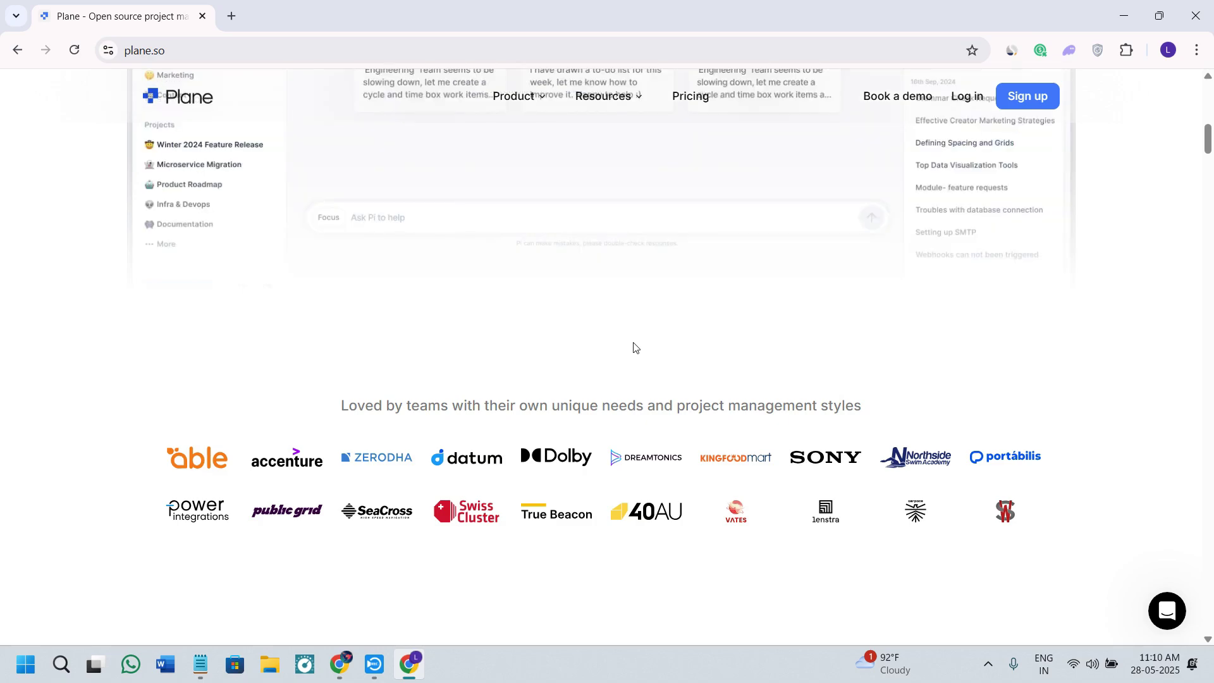
scroll(634, 348, down, 2)
scroll(636, 349, up, 4)
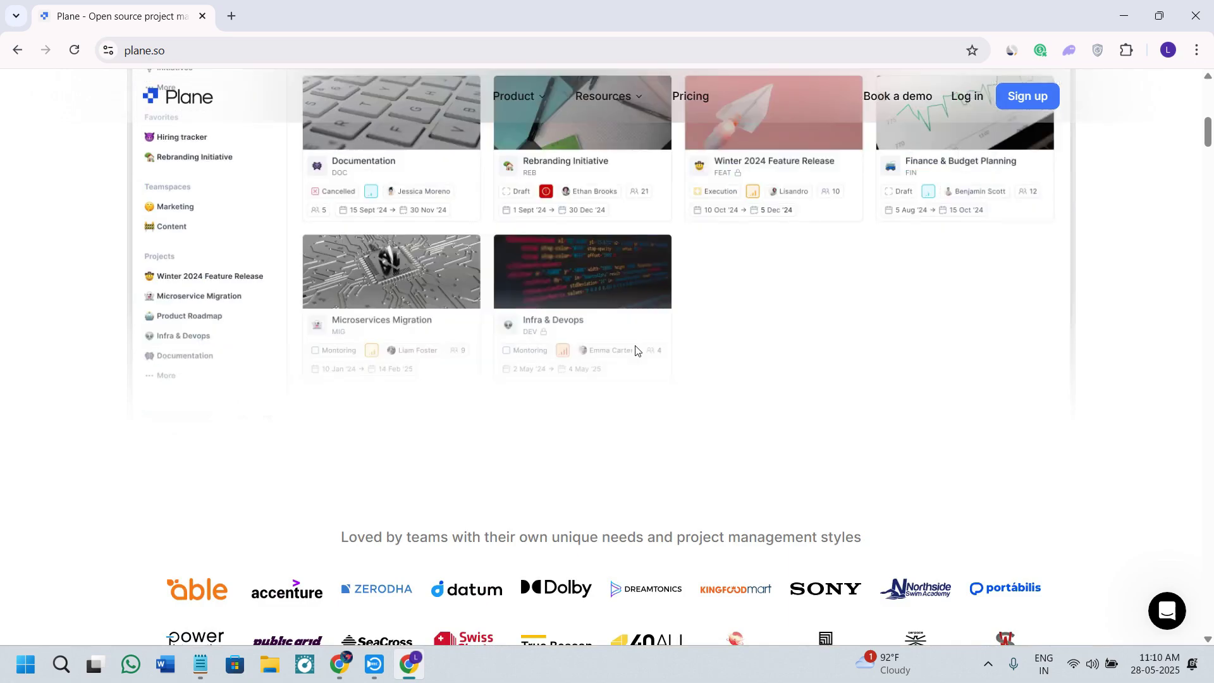
scroll(629, 351, up, 10)
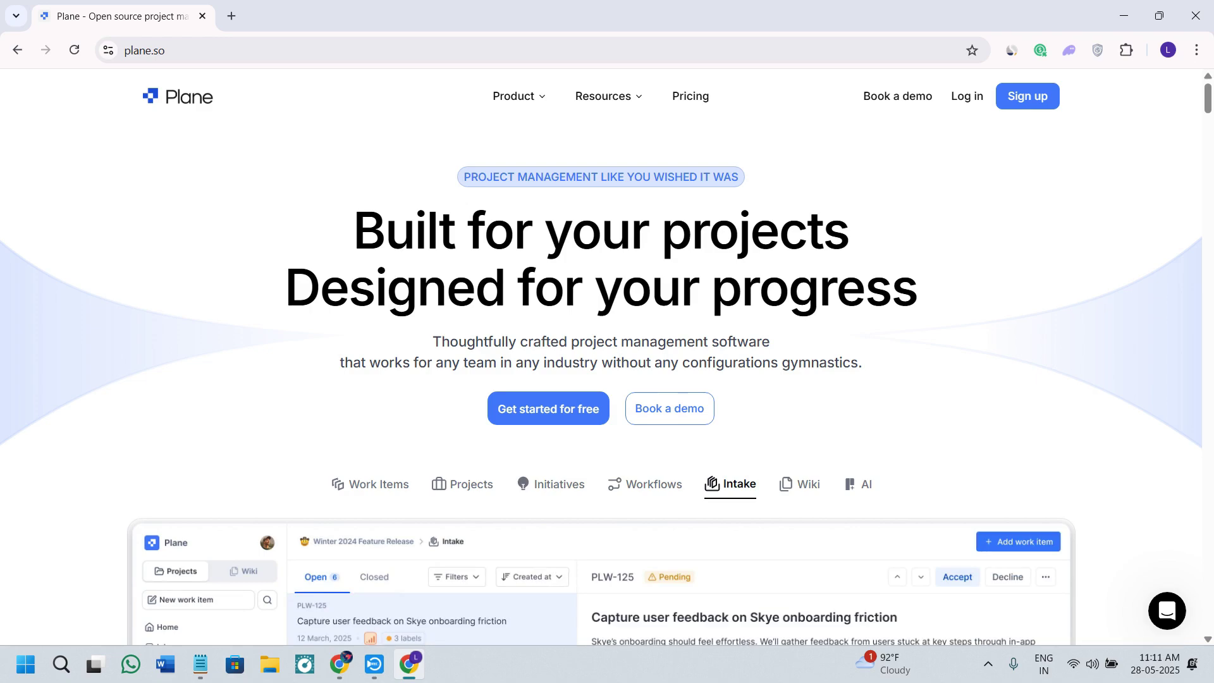
click(227, 50)
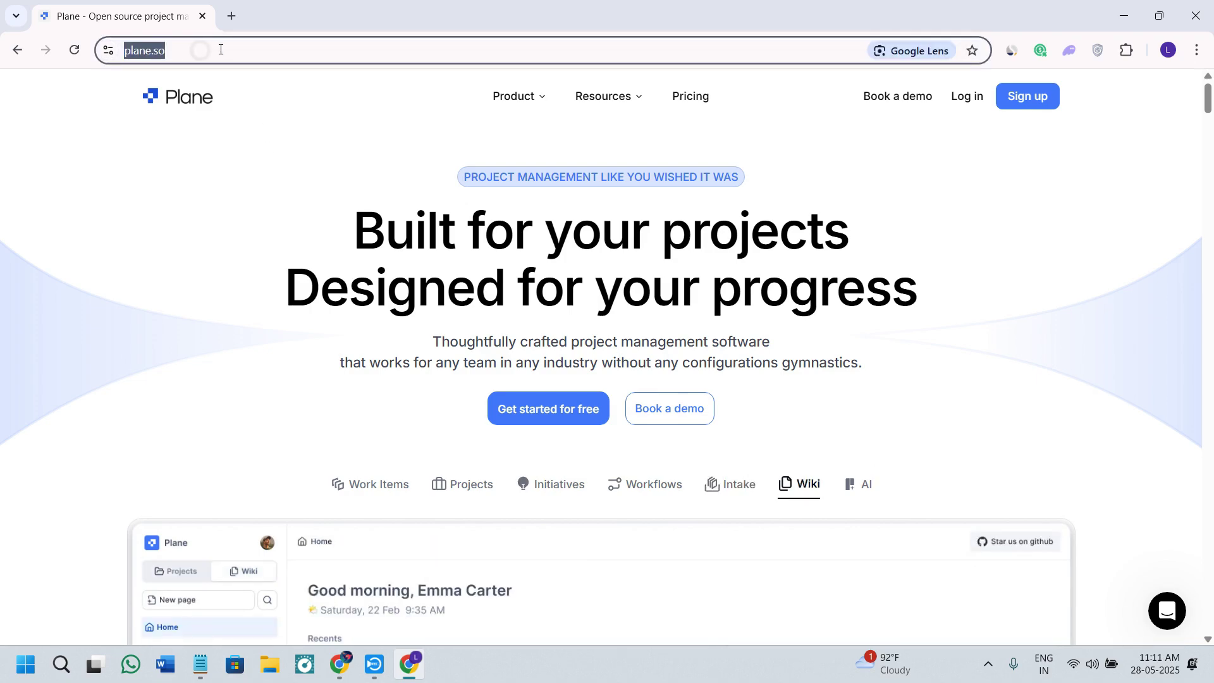
click(238, 45)
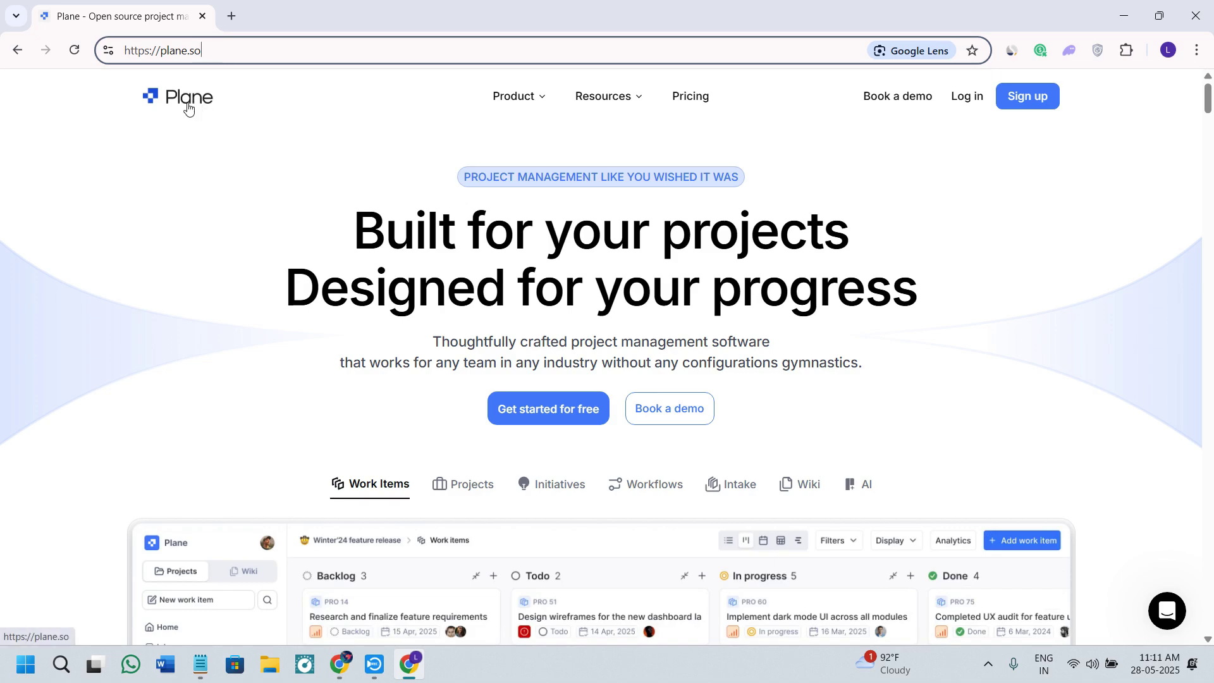
Step: Sign up with a Google account and submit the profile with the suggested strong password in both password fields
click(1016, 96)
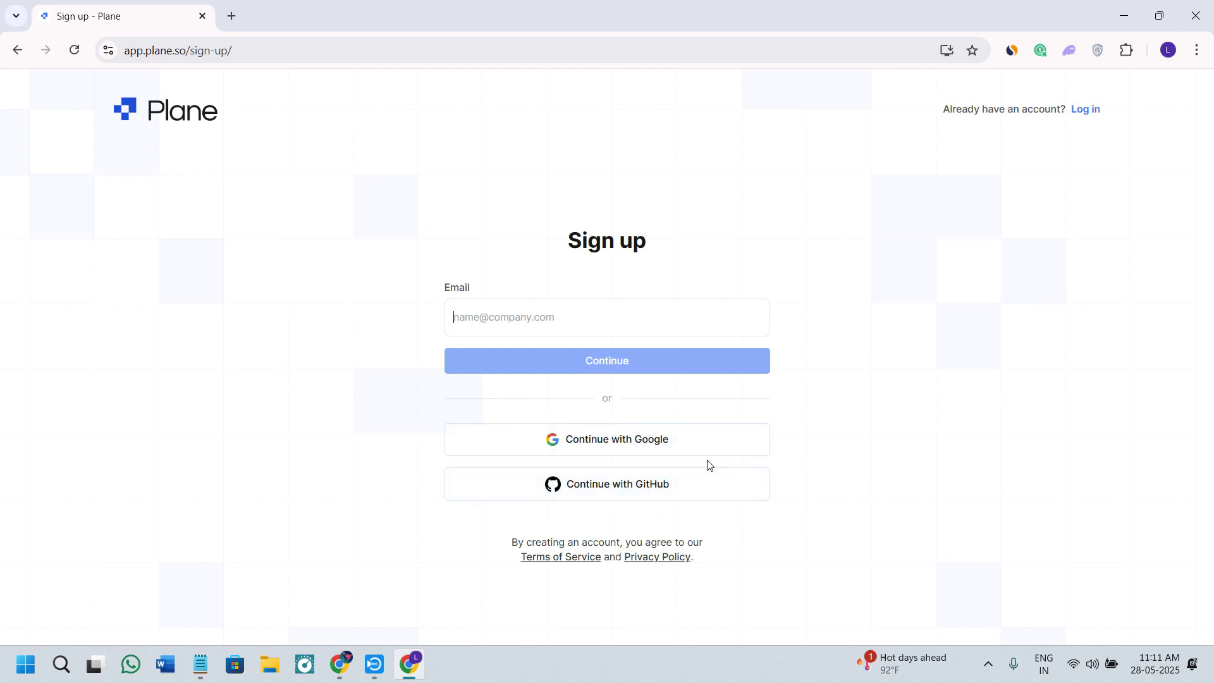
click(620, 445)
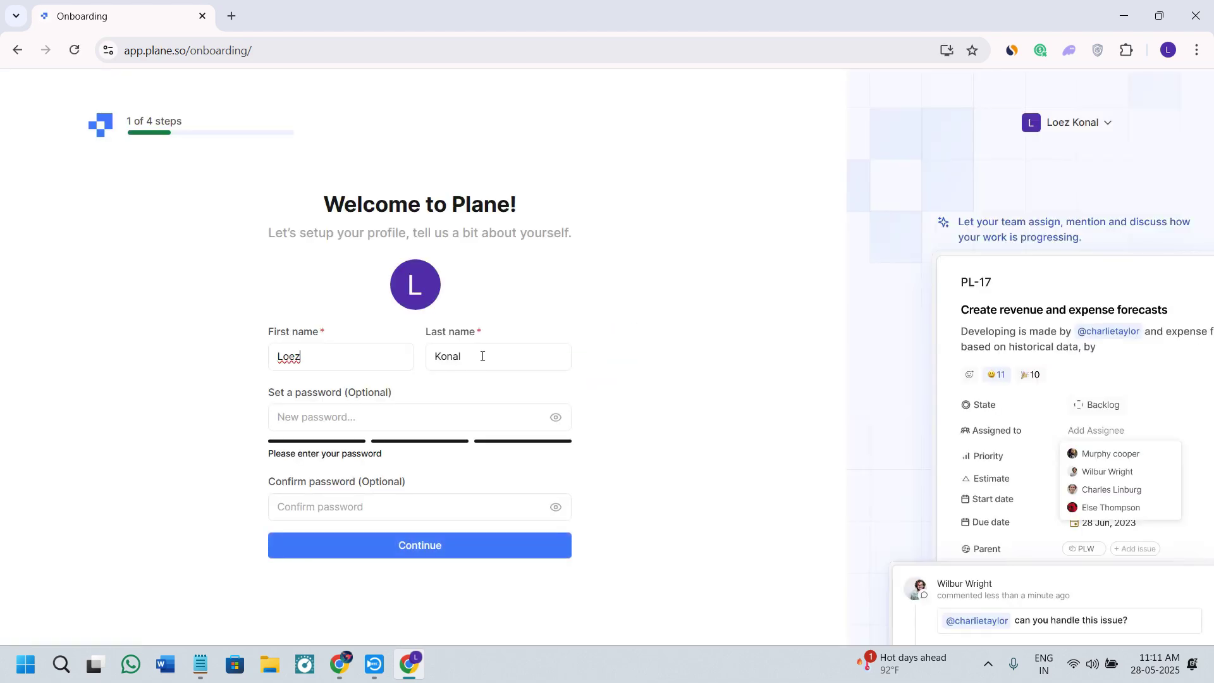
click(337, 421)
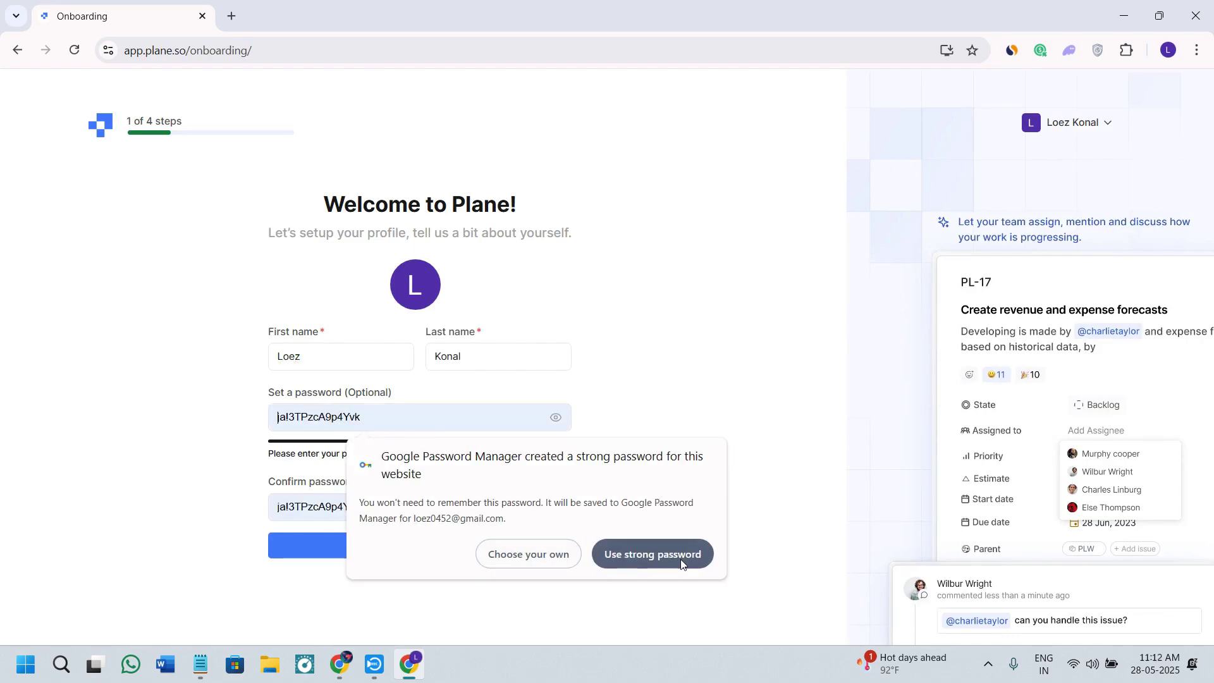
click(603, 557)
click(458, 521)
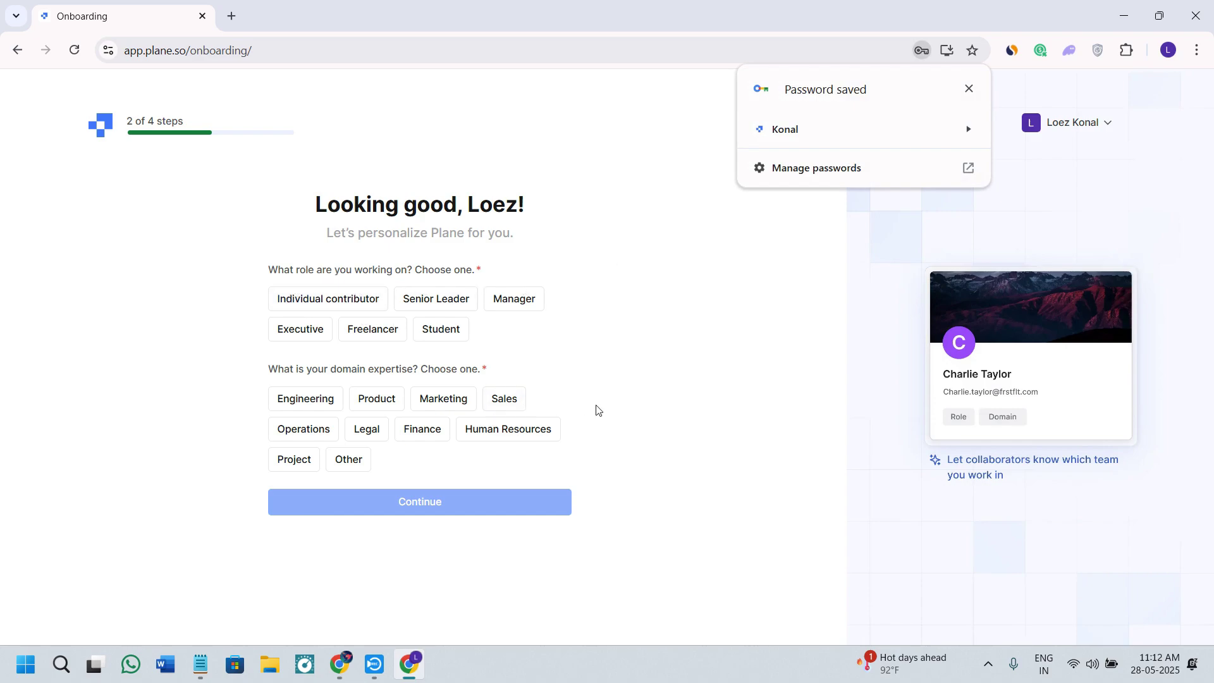
Step: Set the role to Individual contributor and the domain expertise to Product, and continue the onboarding
click(312, 306)
click(375, 408)
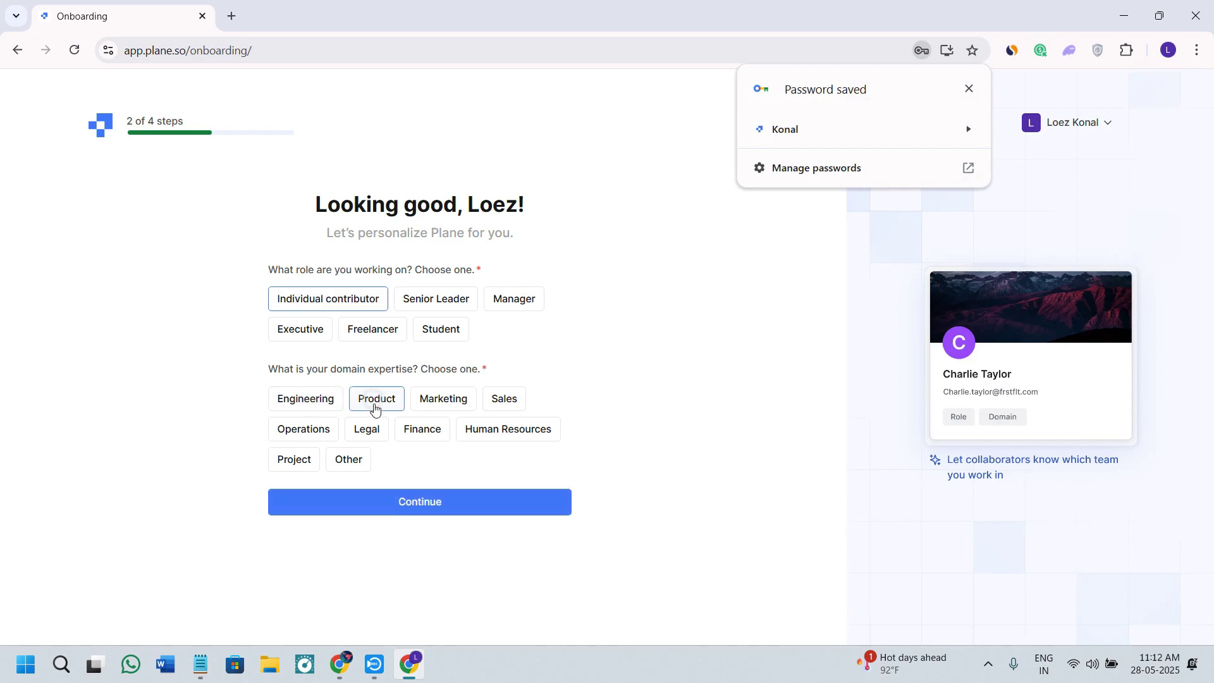
click(477, 508)
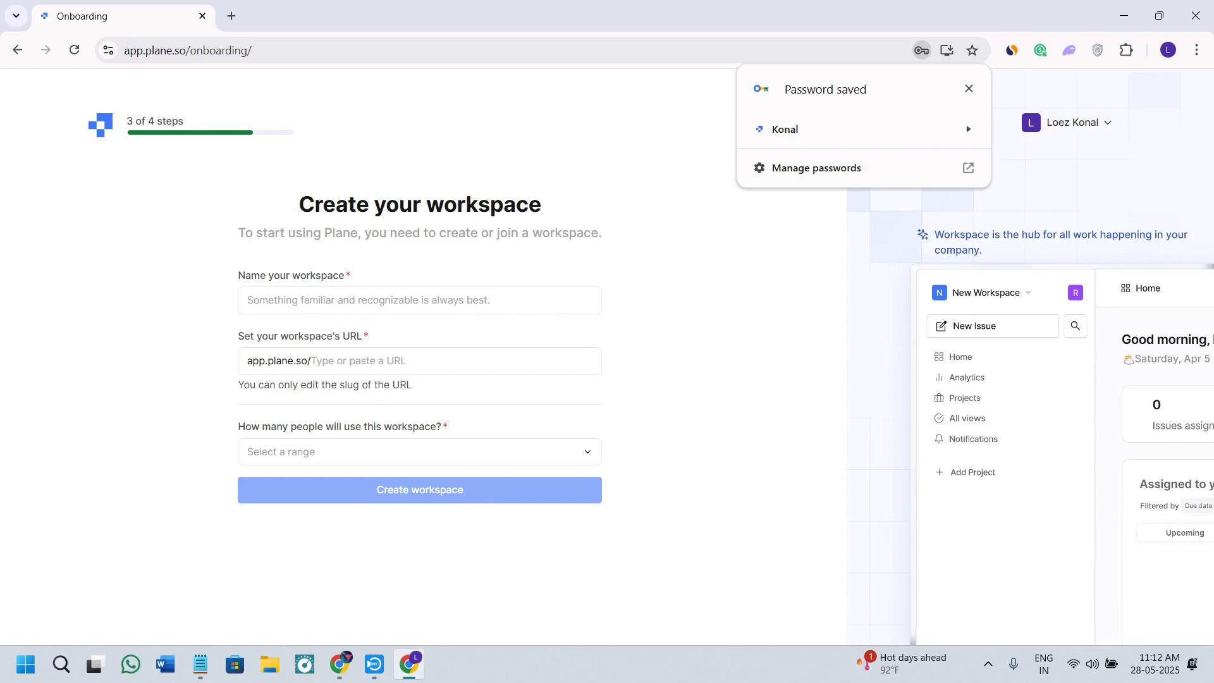
Step: Create a workspace named "Client Projects" with the user range set to Just myself
key(alt+Tab)
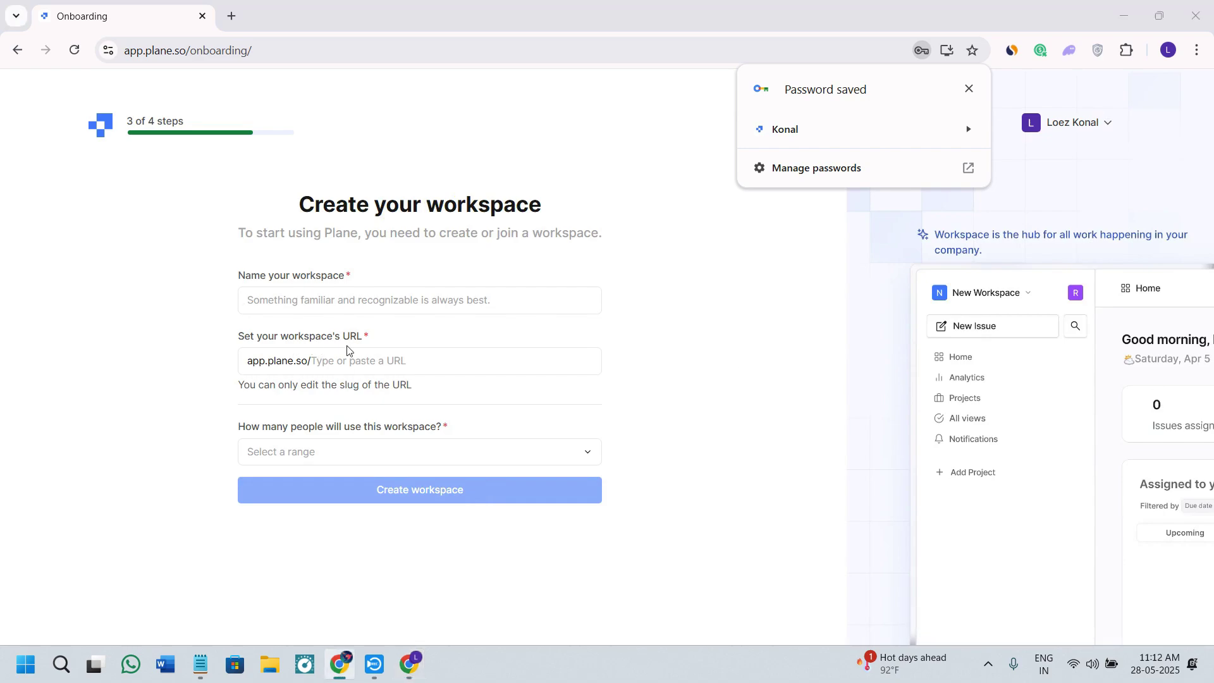
click(365, 303)
text(Client Projects)
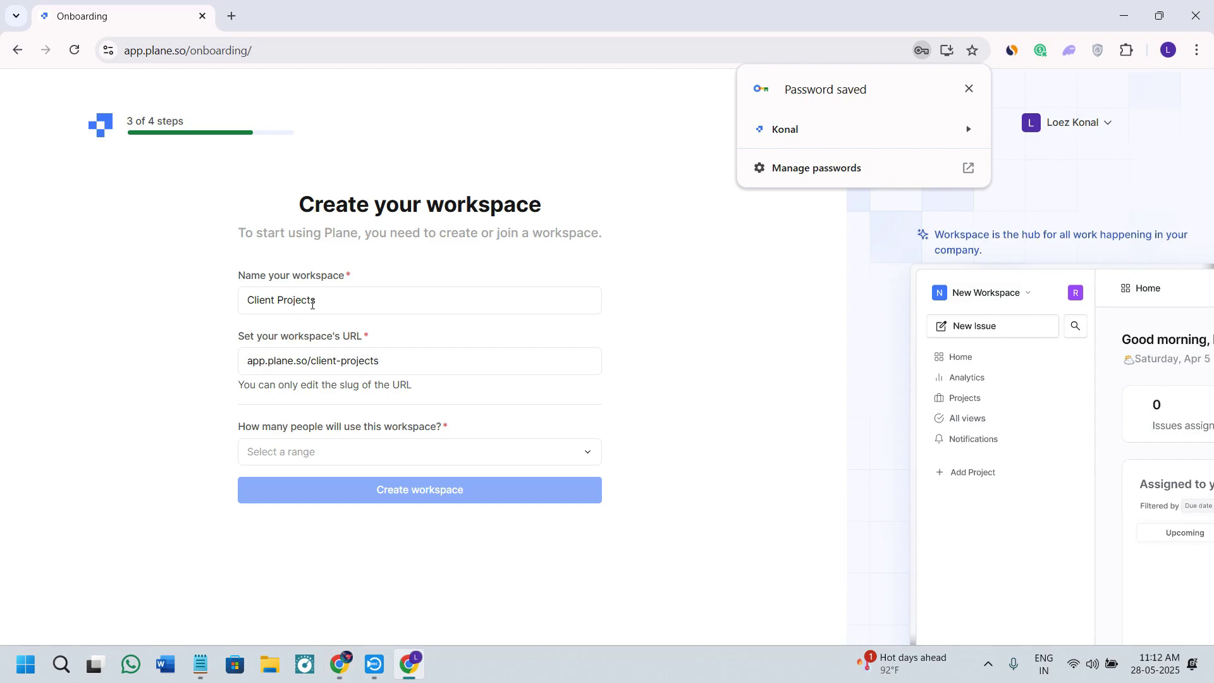
click(306, 452)
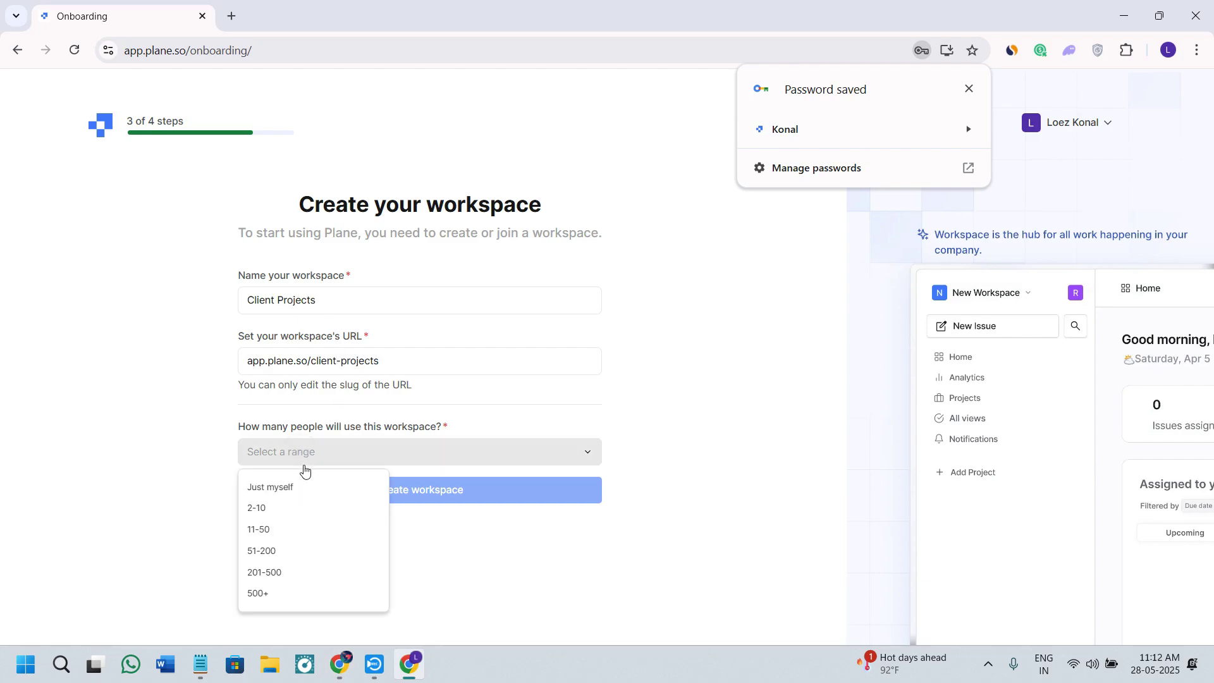
click(281, 498)
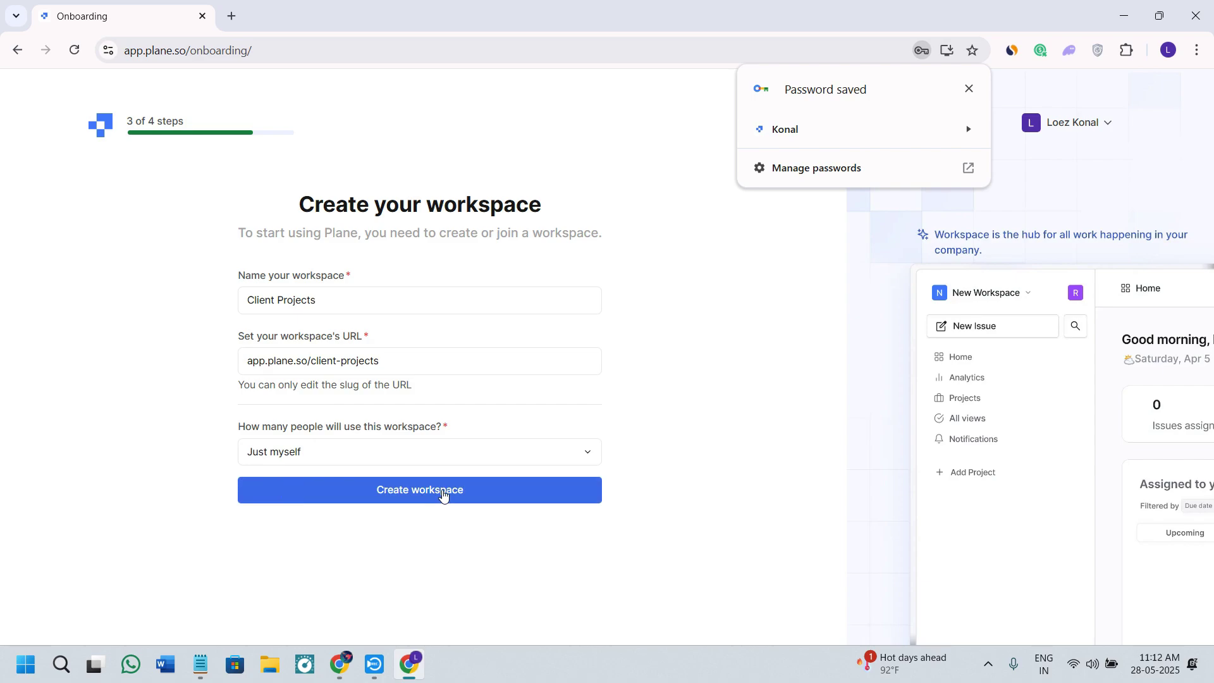
click(445, 495)
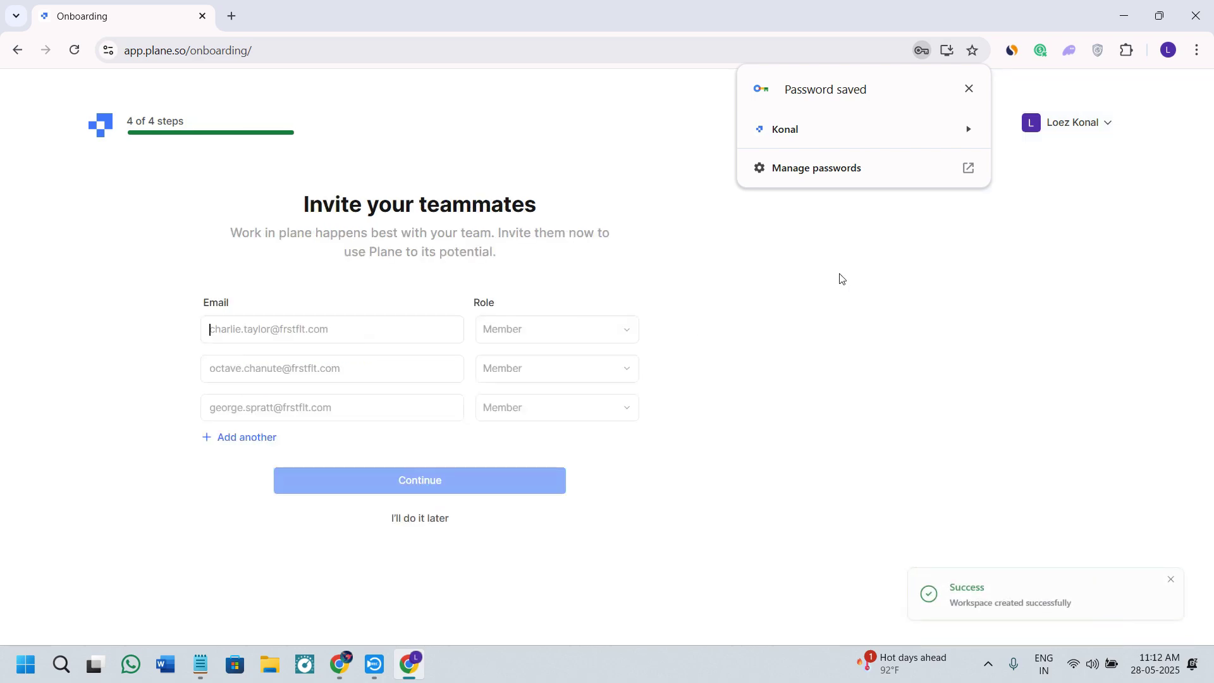
Step: Dismiss the saved-password notice, skip inviting teammates and decline the product tour
click(969, 89)
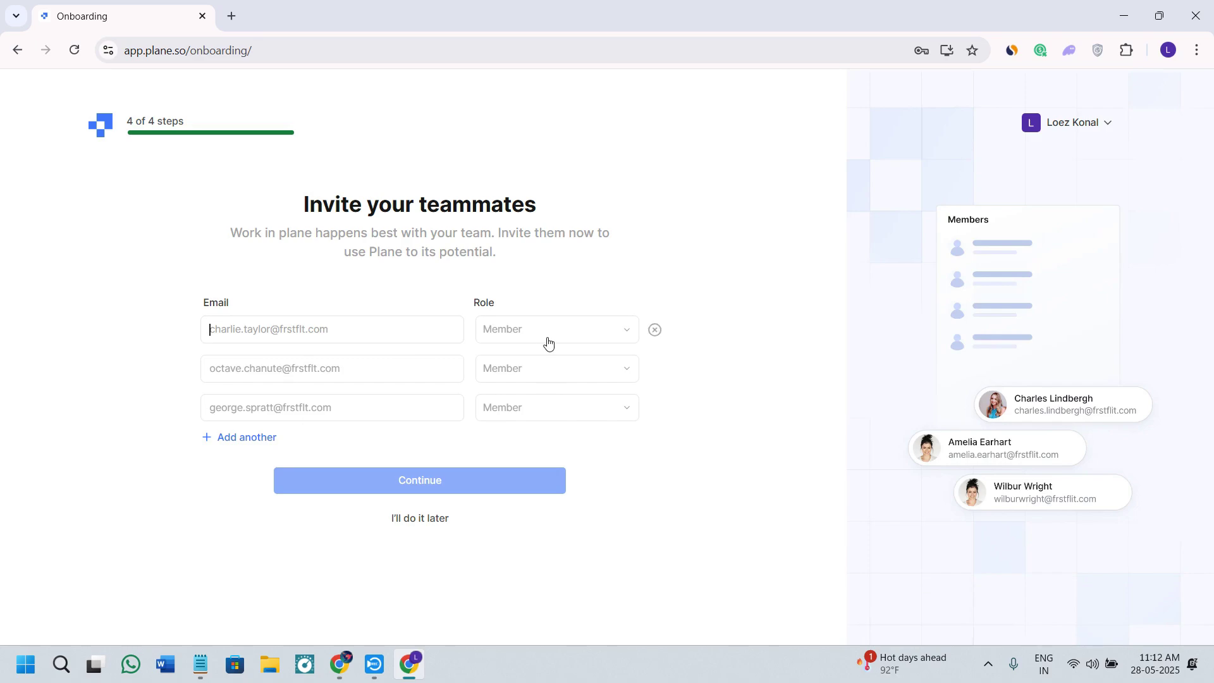
click(435, 523)
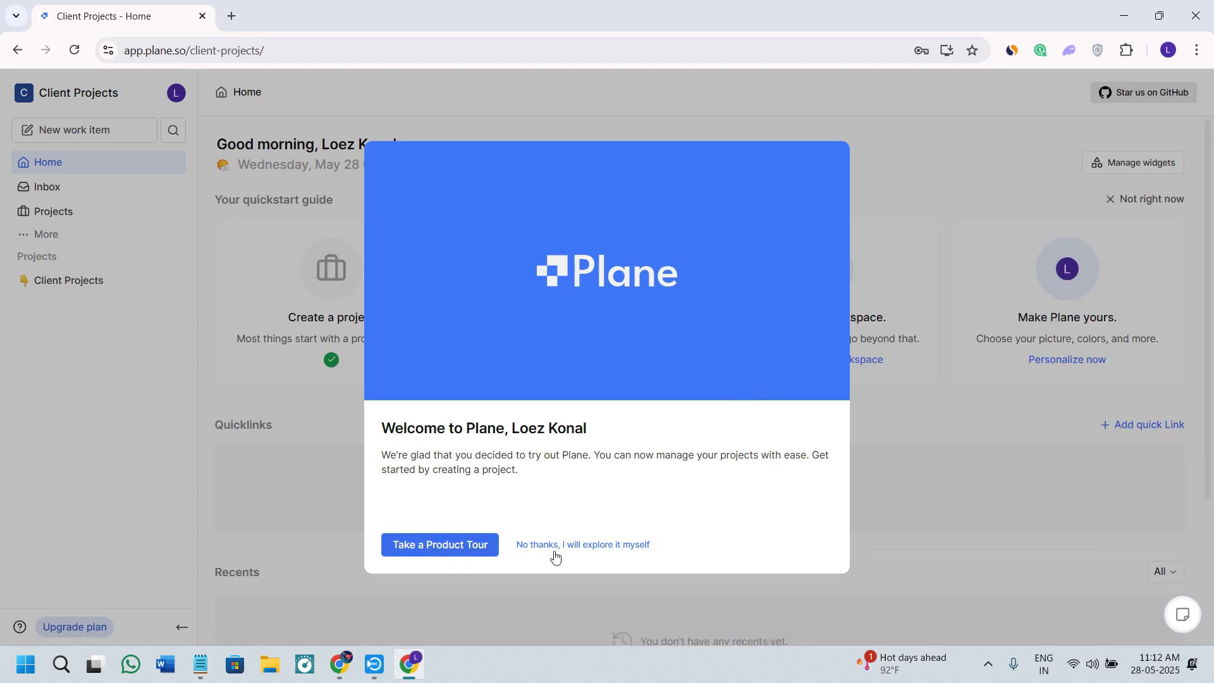
click(604, 547)
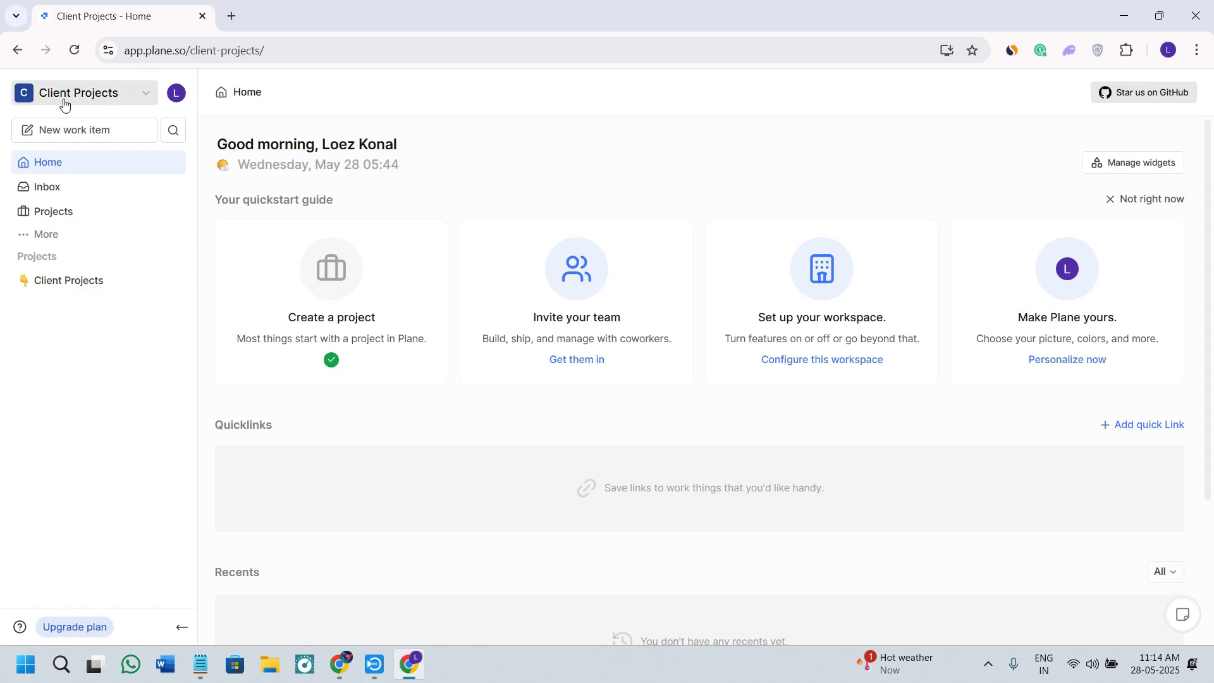
Step: Examine the additional navigation entries and the quickstart pages for inviting the team, configuring the workspace and personalizing the profile
click(51, 237)
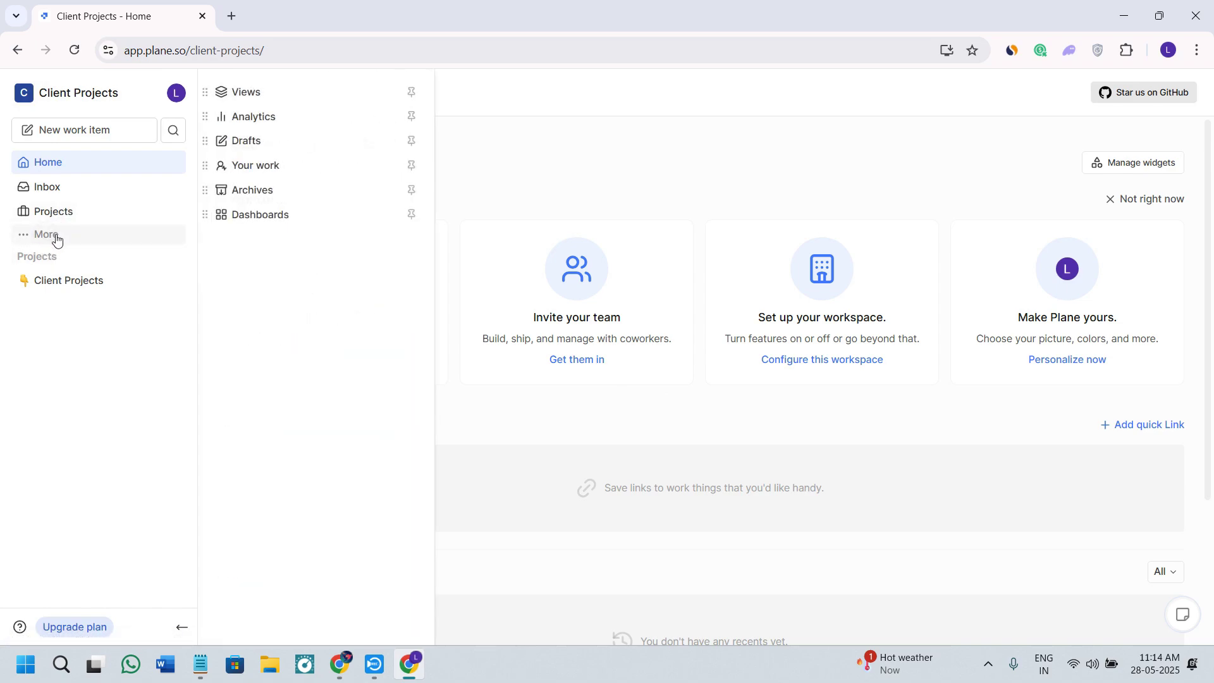
click(56, 237)
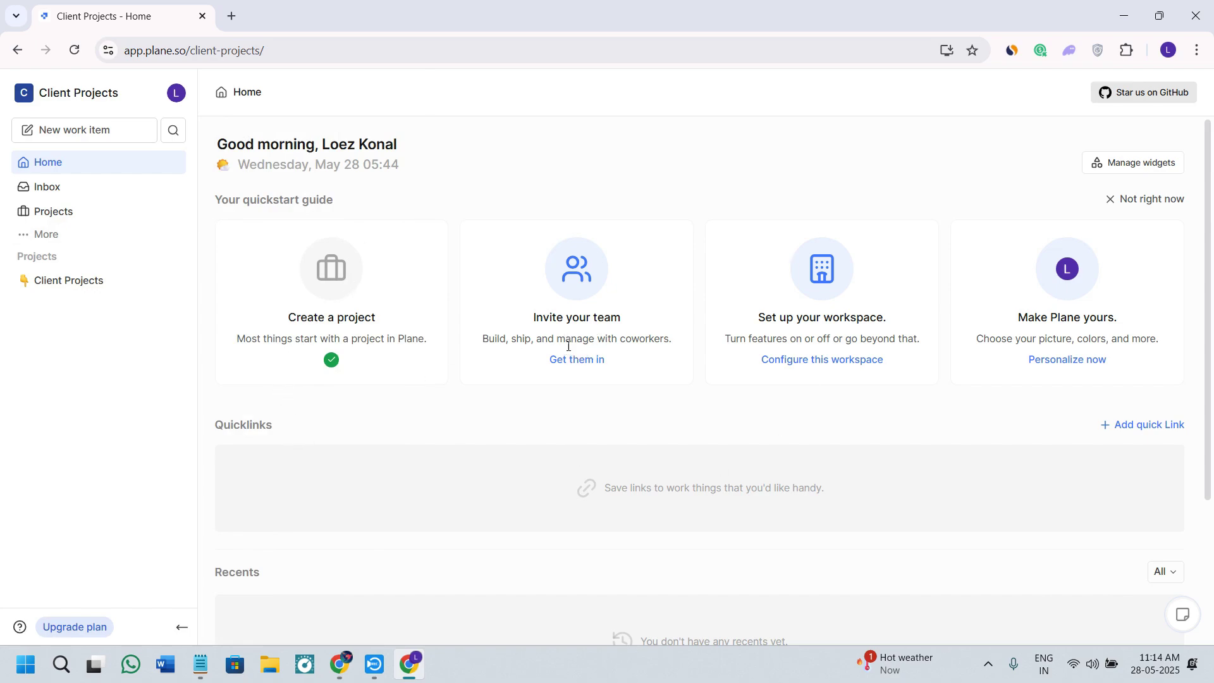
click(598, 361)
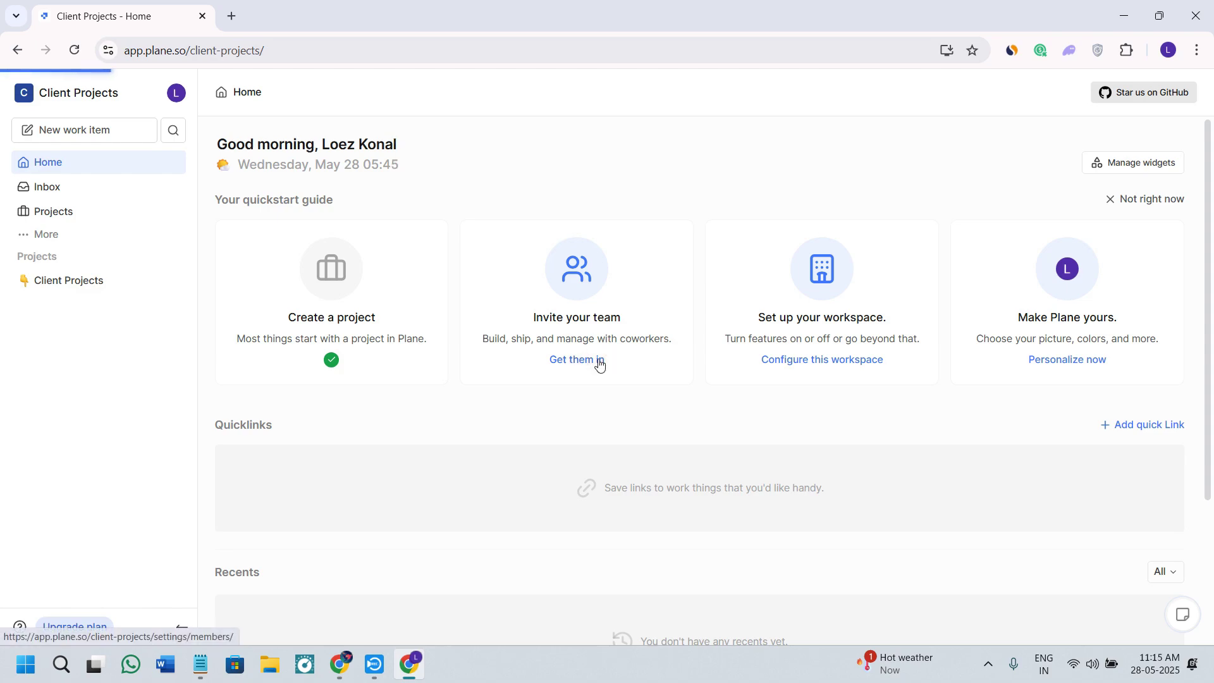
click(16, 51)
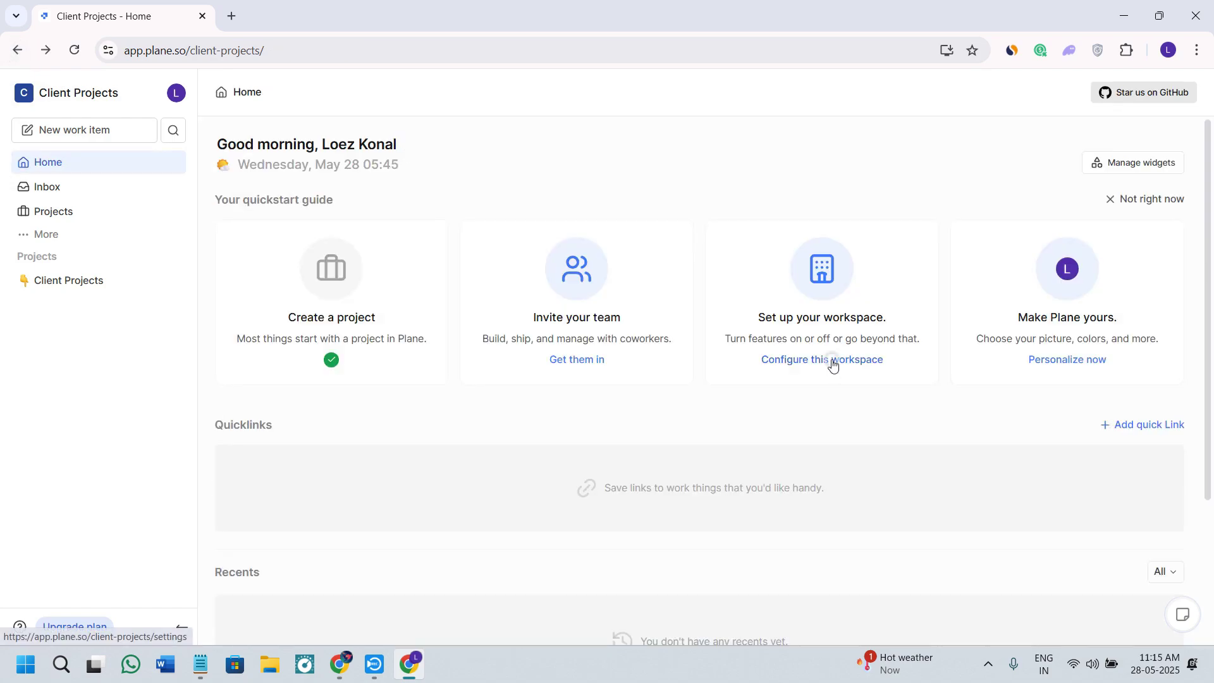
click(832, 362)
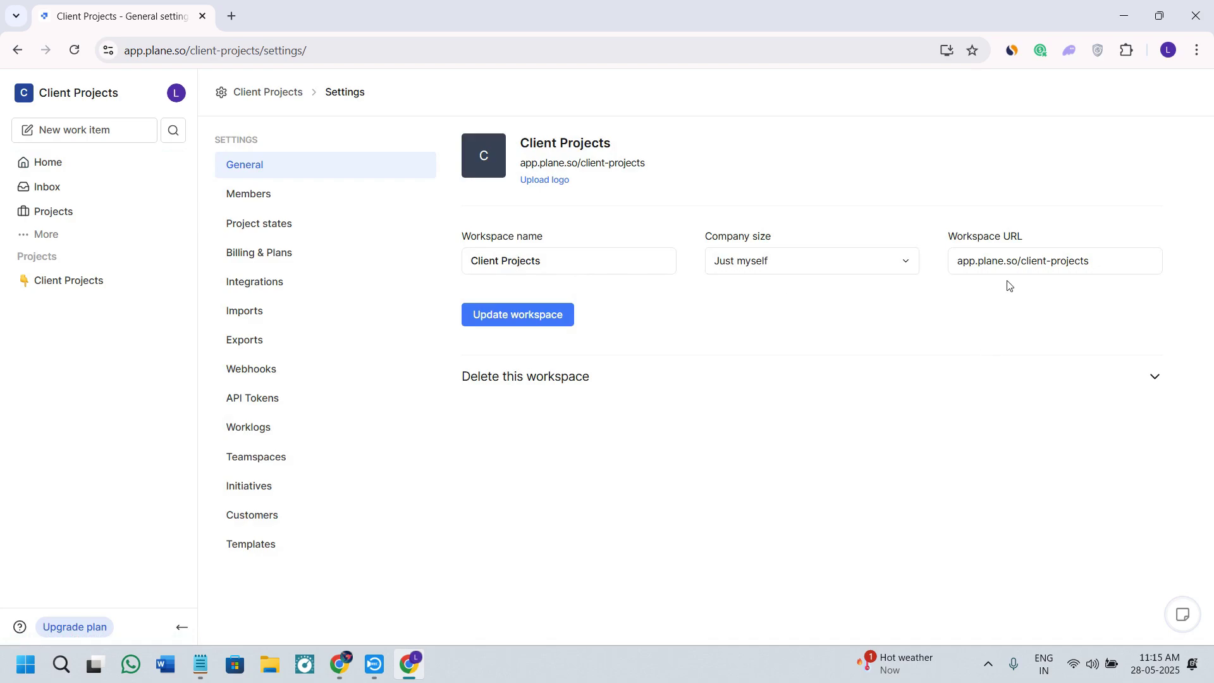
click(17, 50)
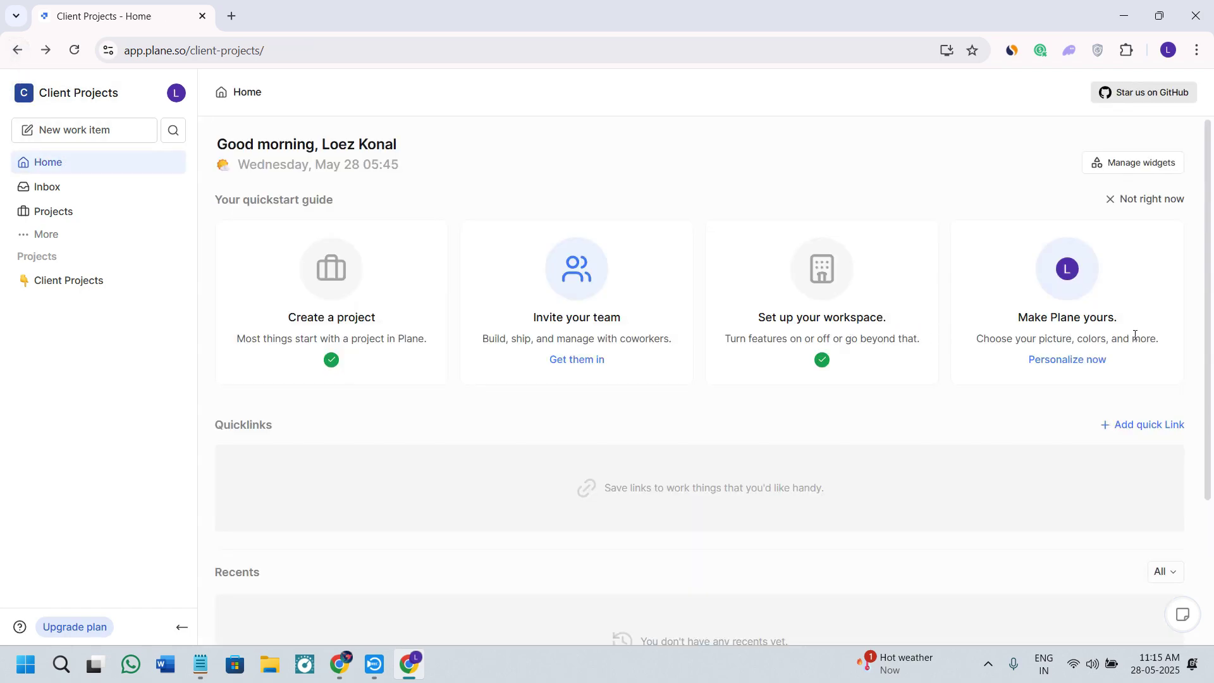
click(1065, 361)
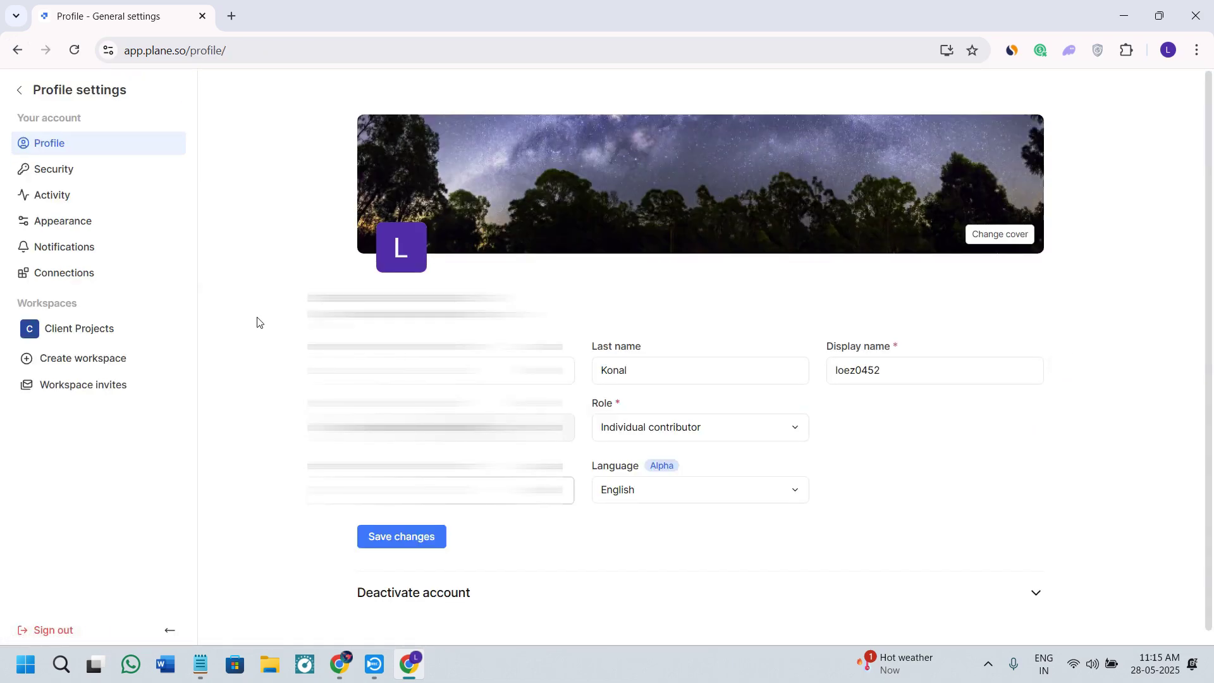
click(17, 50)
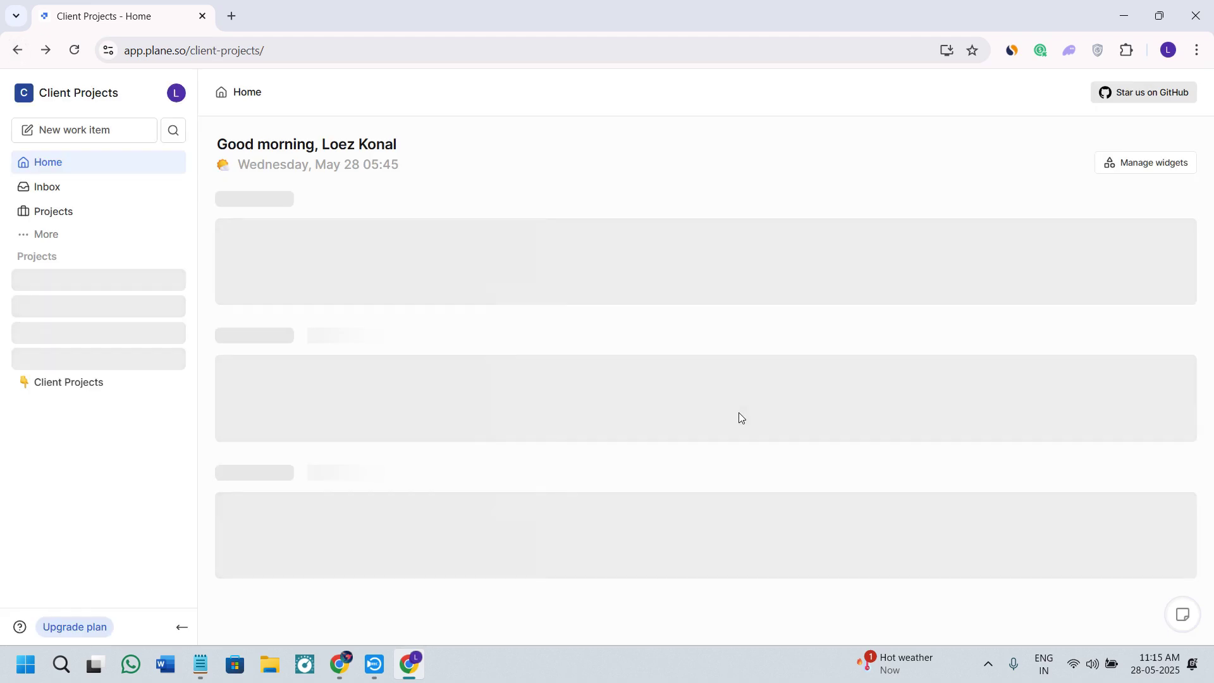
Step: Inspect the quicklink form without adding a link, and add a blank sticky to the home page
scroll(734, 457, down, 3)
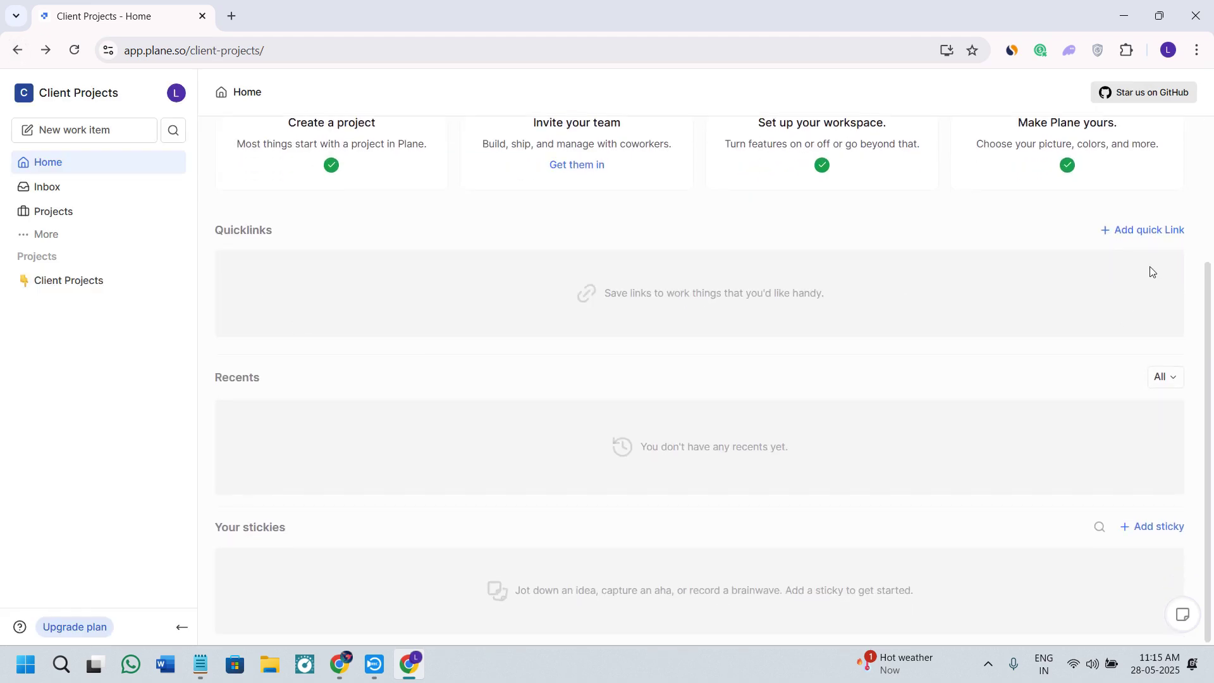
click(1155, 234)
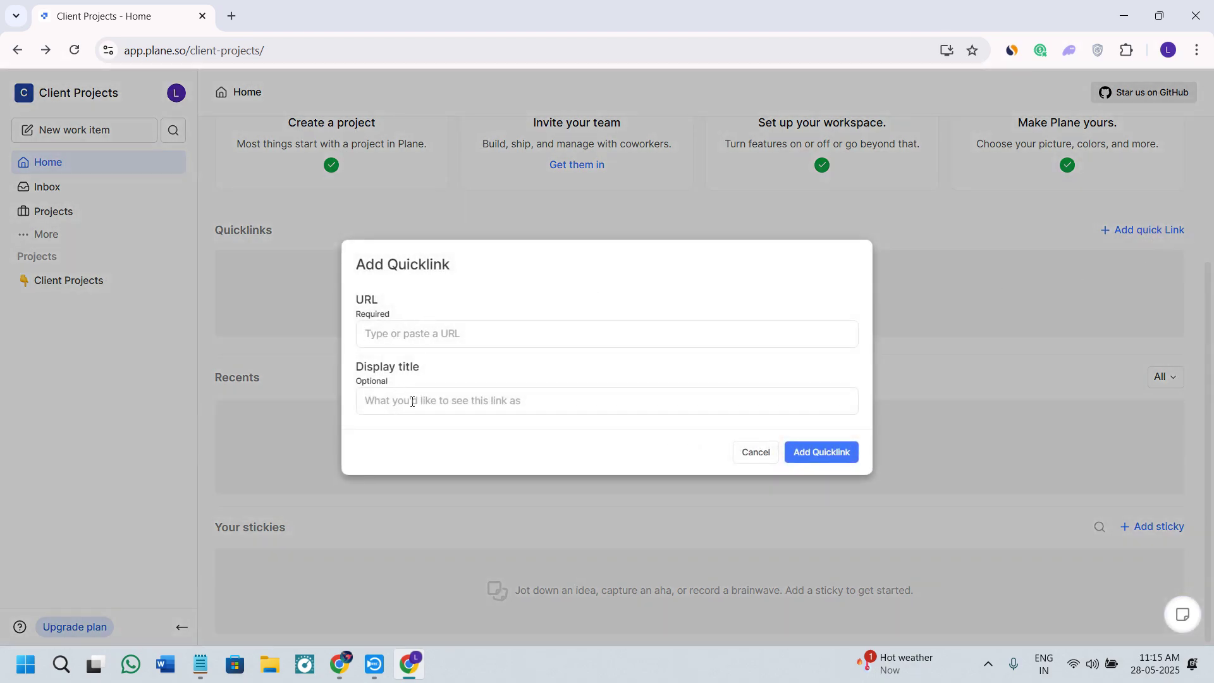
click(1008, 461)
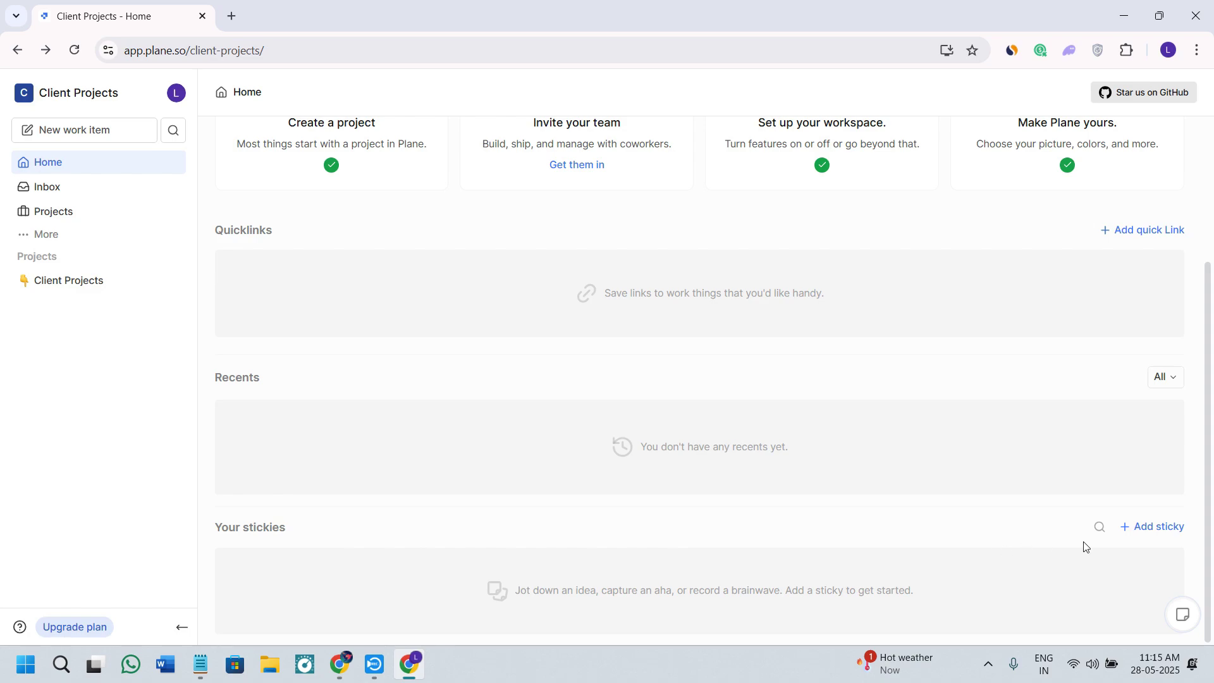
click(1143, 531)
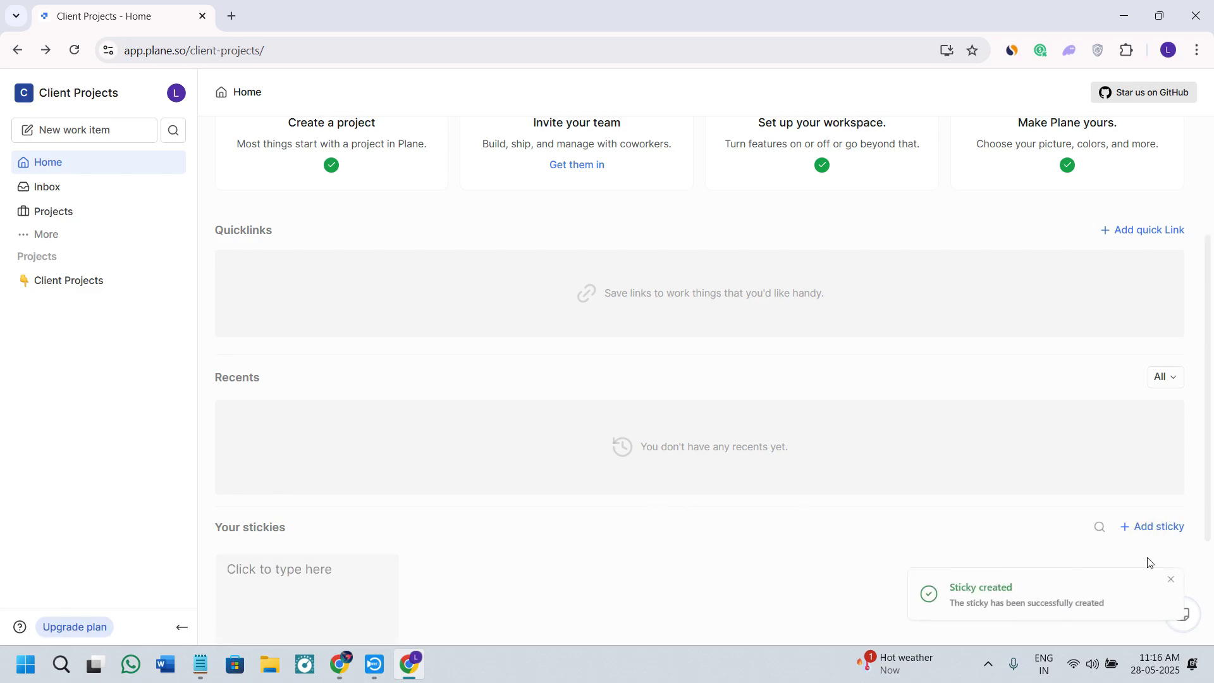
Step: Turn off the Quicklinks, Recents and Your stickies widgets on the home page and turn all three back on
scroll(883, 447, up, 3)
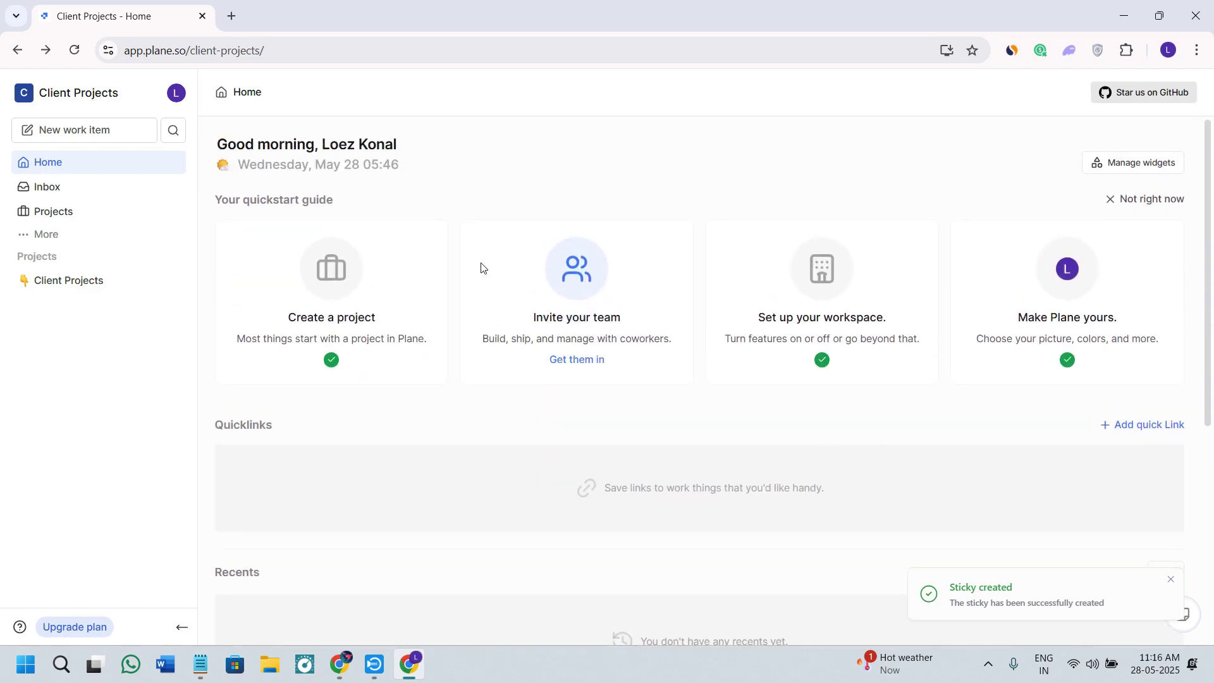
click(1127, 166)
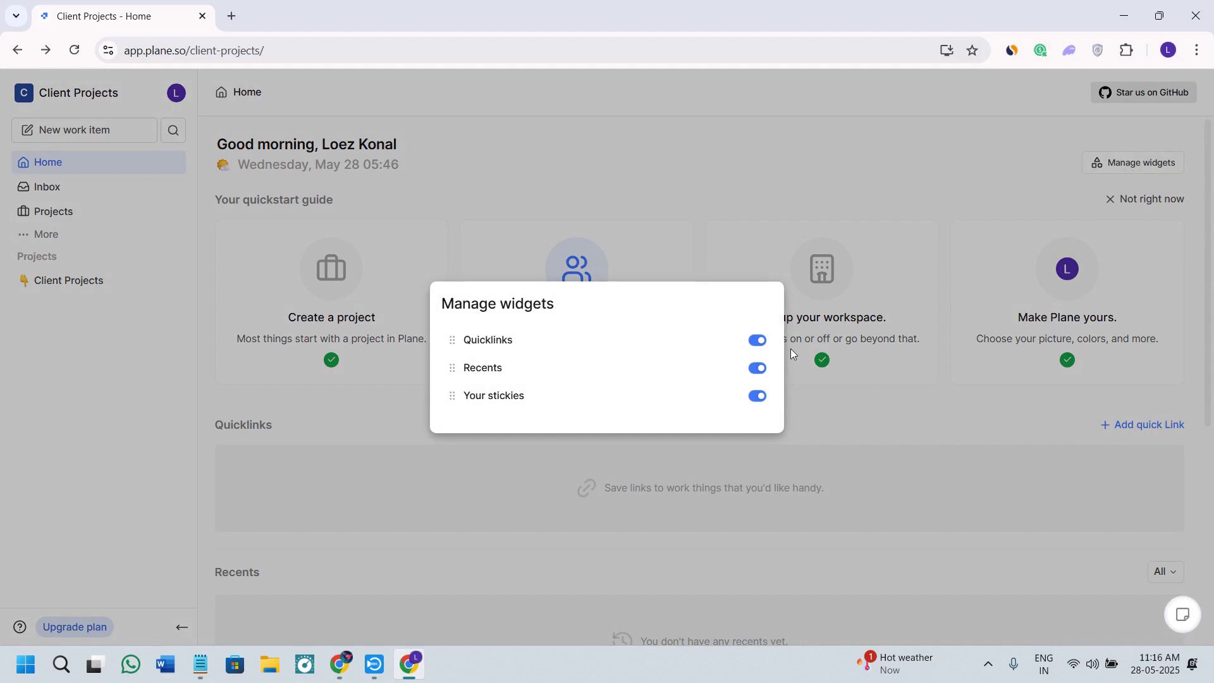
click(762, 344)
click(758, 369)
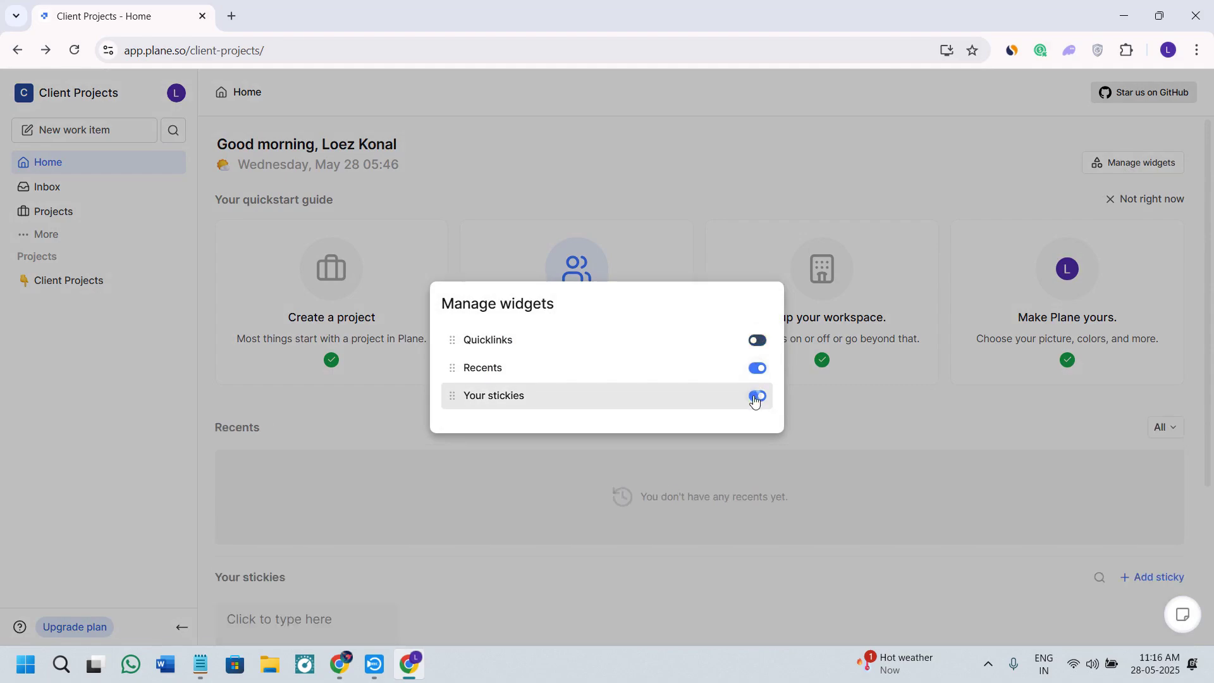
click(758, 396)
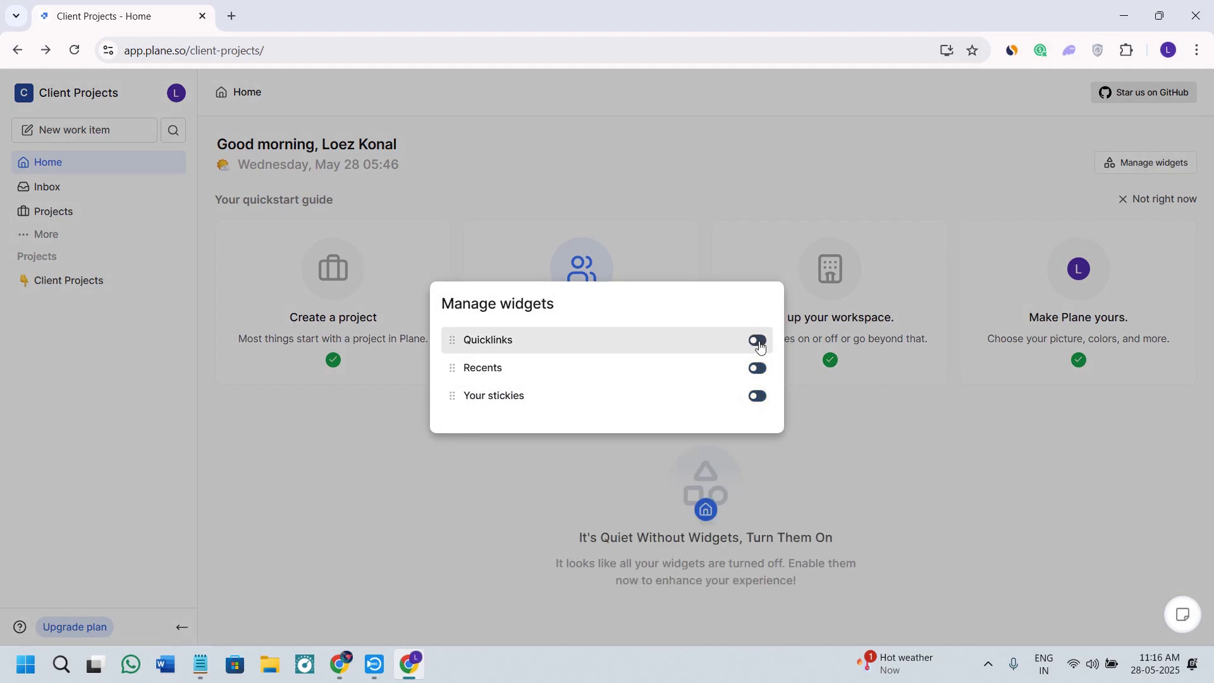
click(757, 340)
click(757, 367)
click(758, 396)
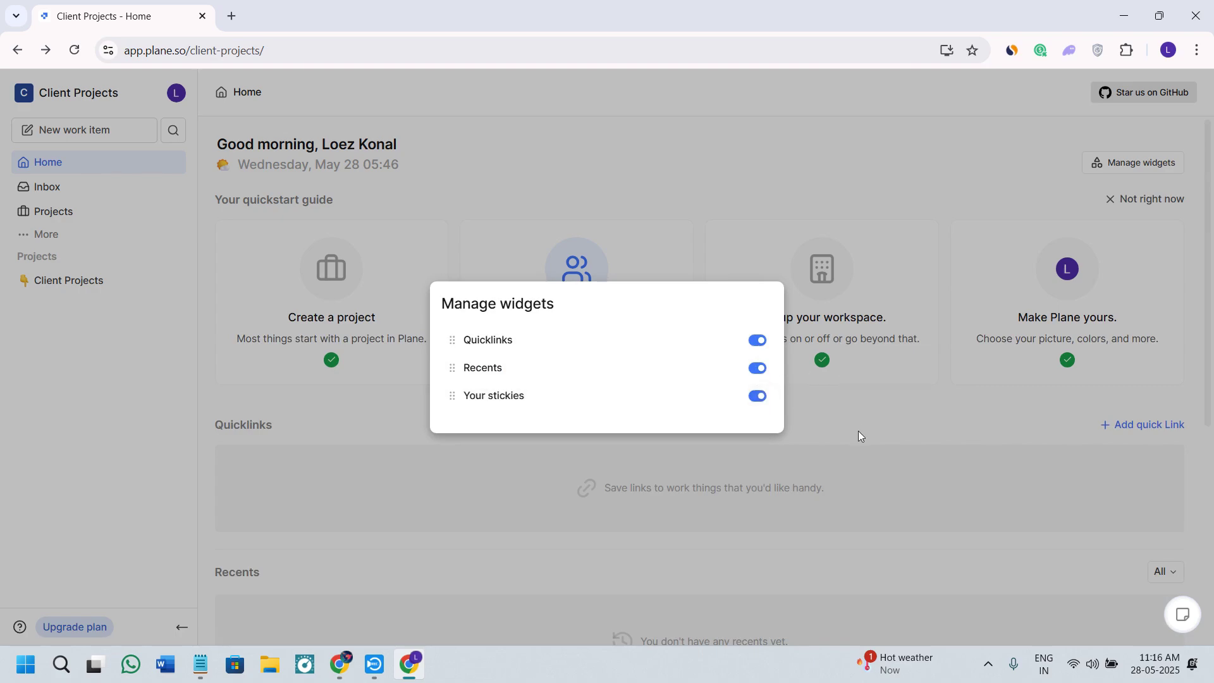
click(859, 431)
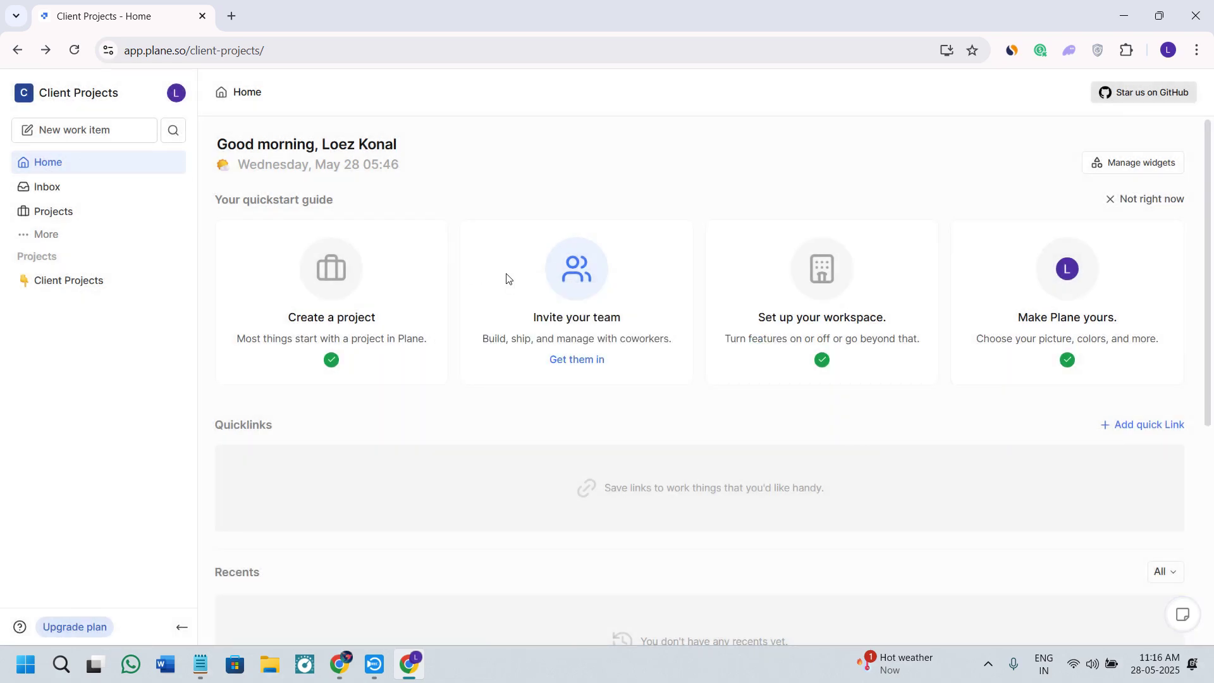
Step: Look through the inbox, viewing all notifications and the mentions
click(47, 192)
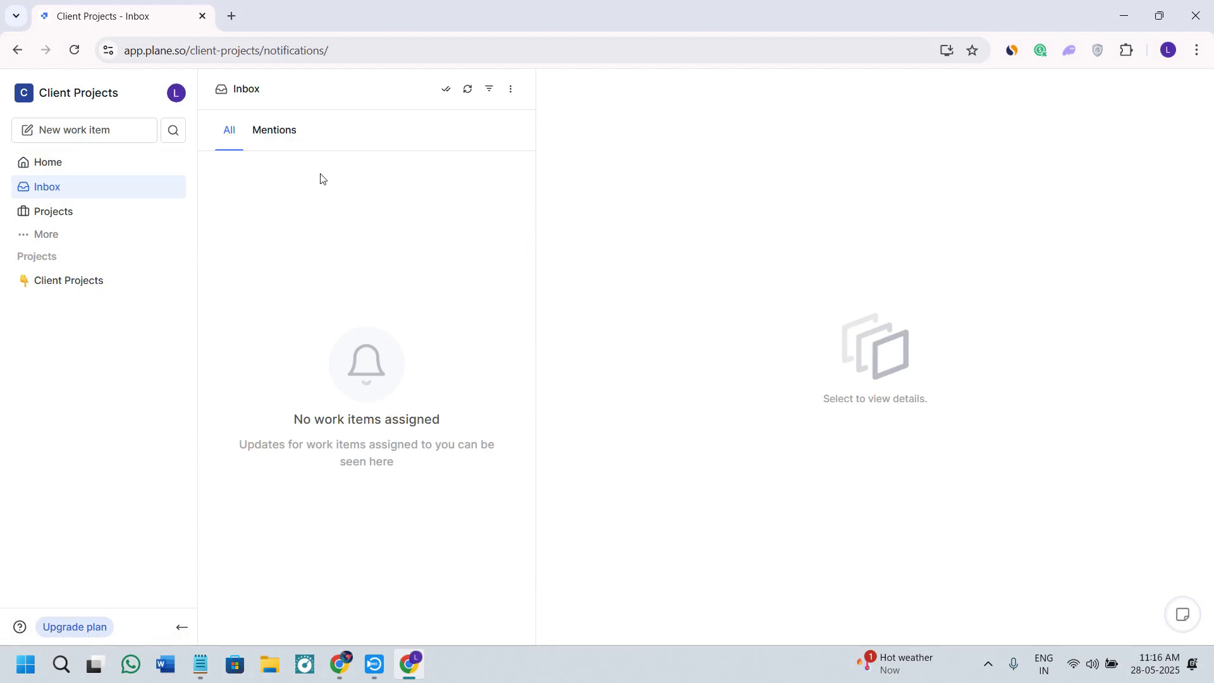
click(275, 130)
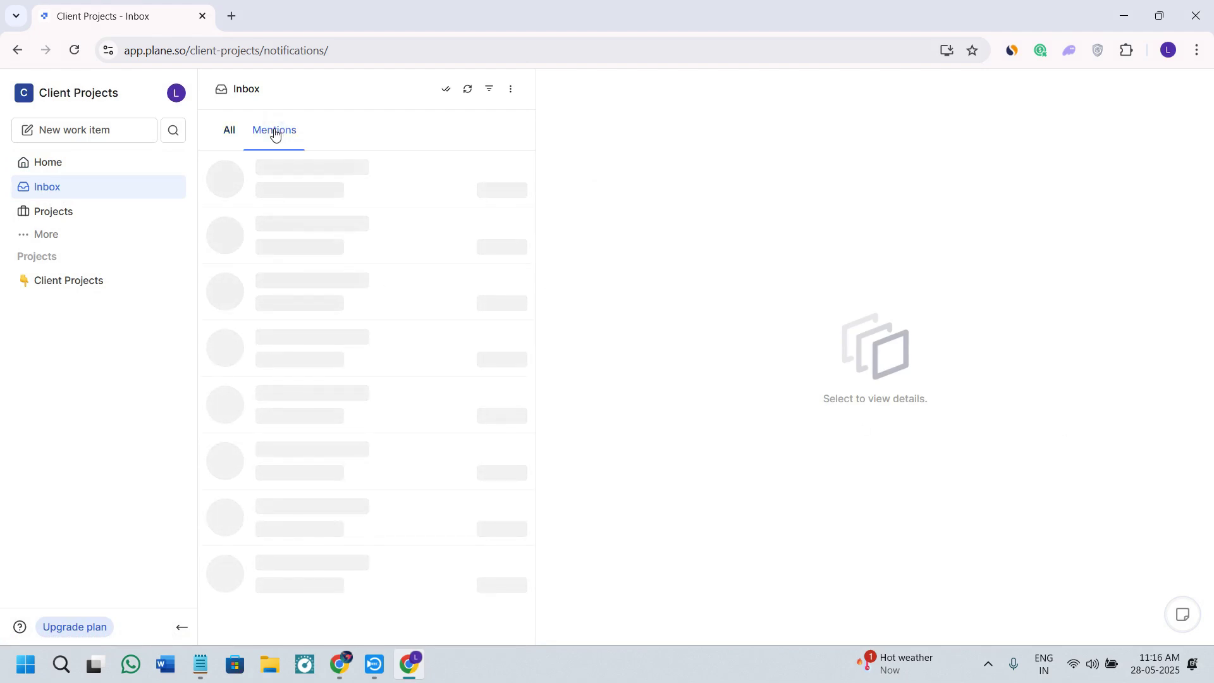
Step: Create a project named "sdasdsd" with the description "aasa"
click(116, 214)
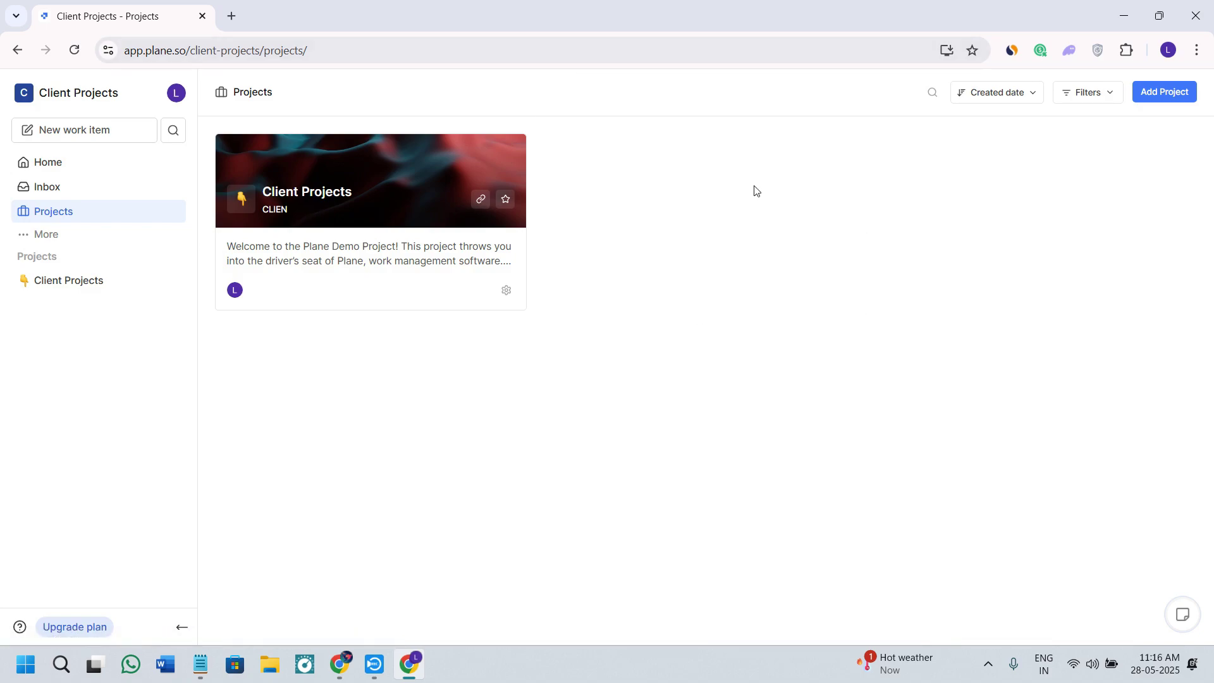
click(1165, 93)
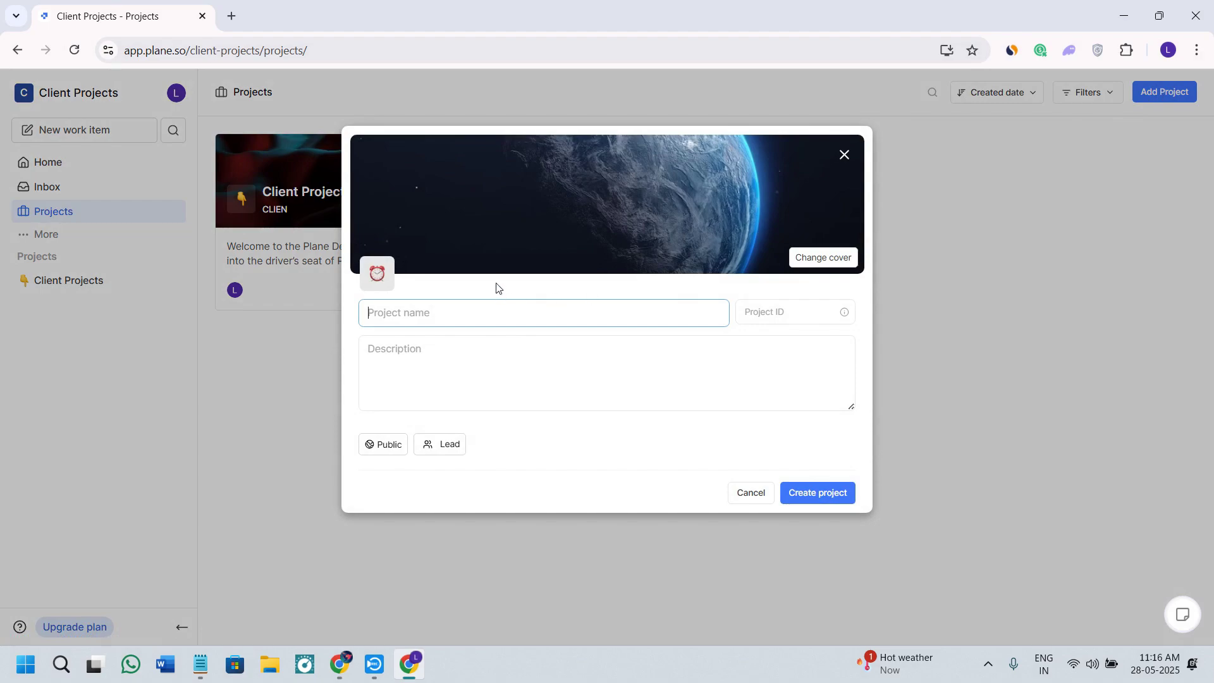
text(sdasdsd)
click(415, 373)
text(aasa)
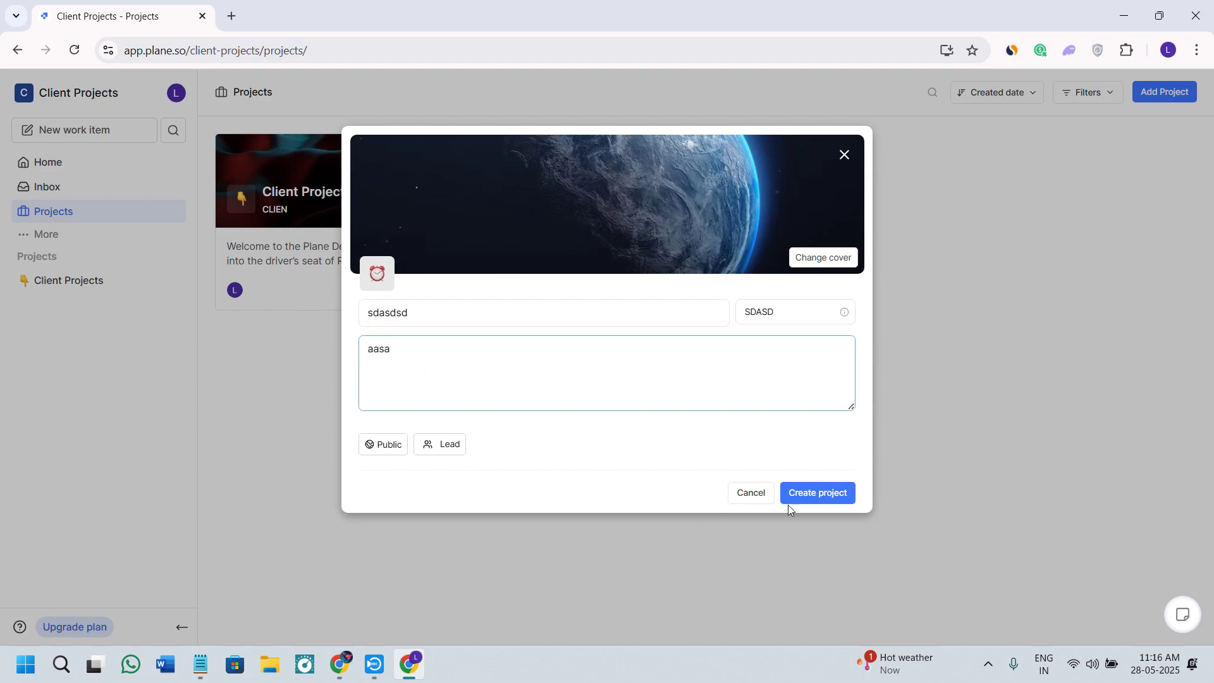
click(804, 499)
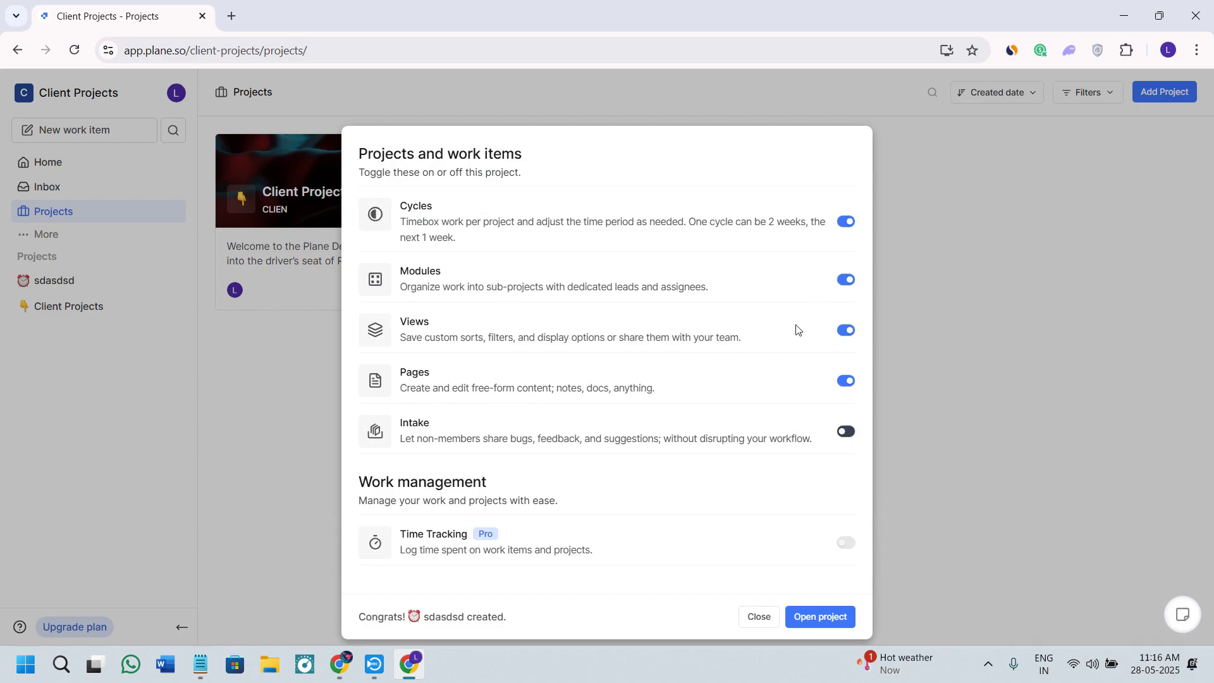
Step: Toggle the new project's Intake feature on and off, disable Pages, and open the project
click(850, 437)
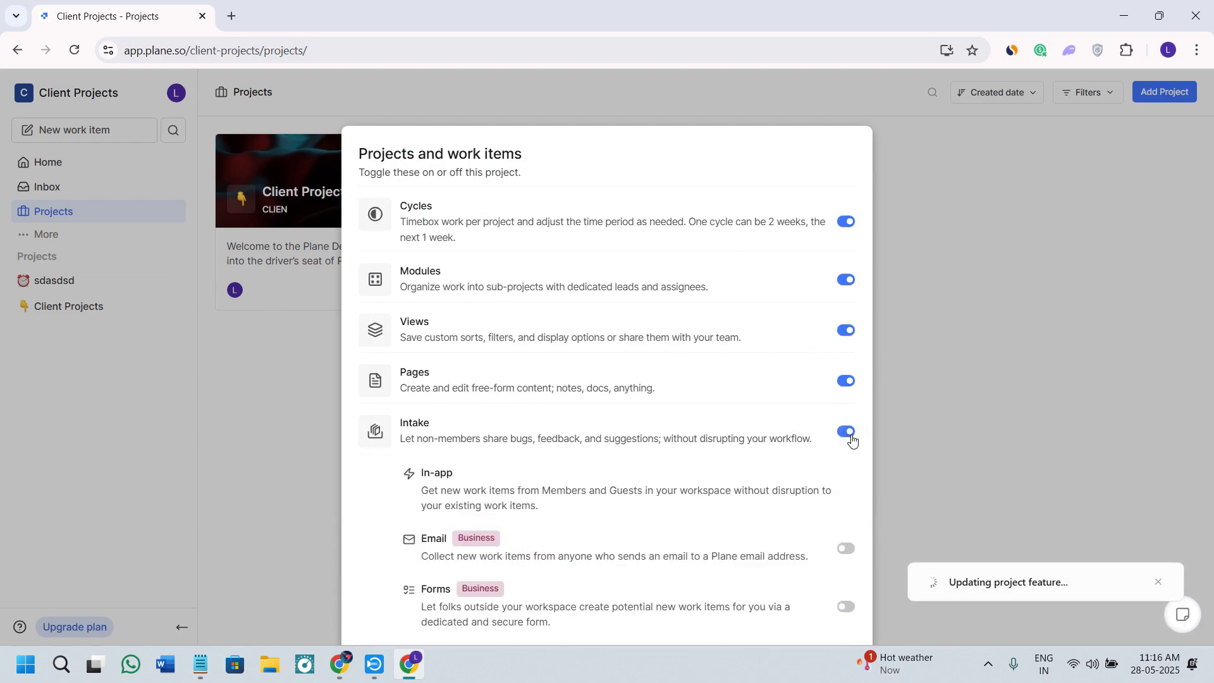
click(849, 432)
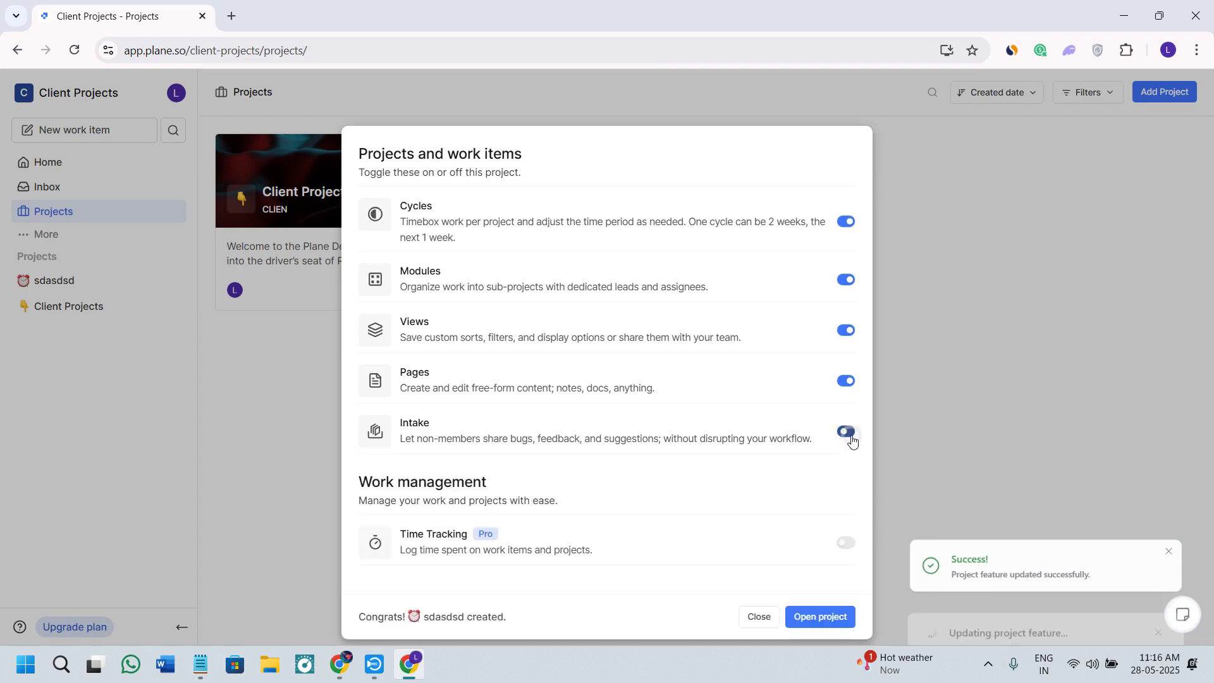
click(847, 382)
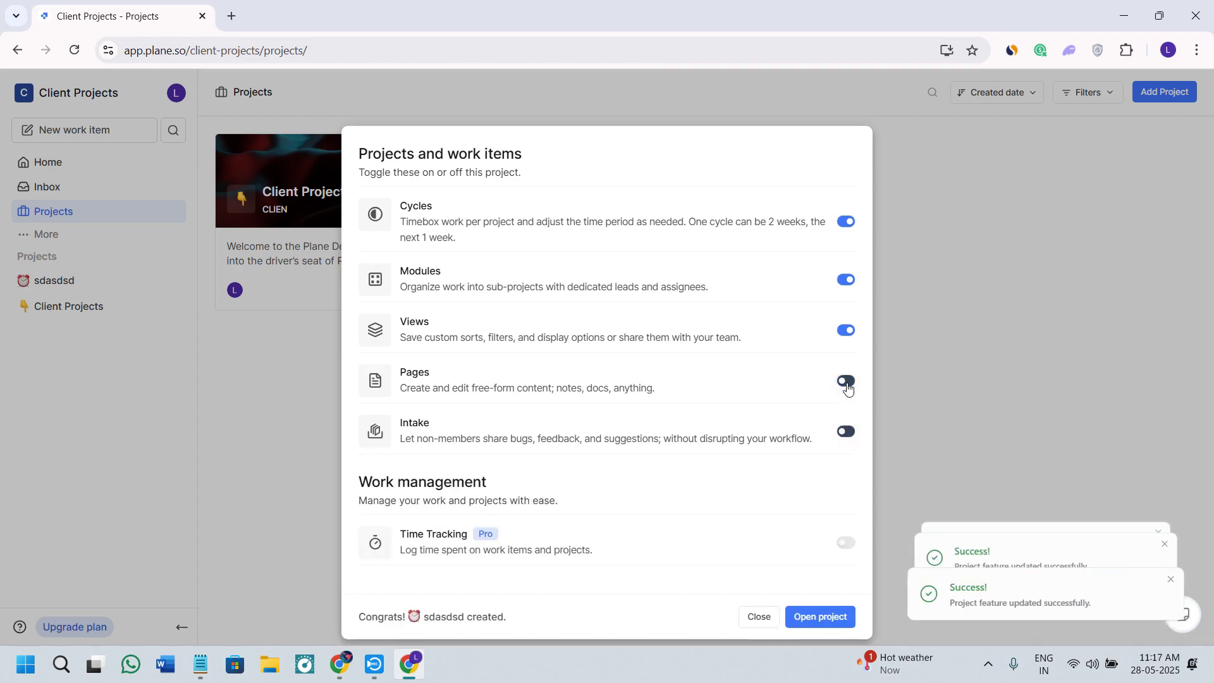
click(814, 616)
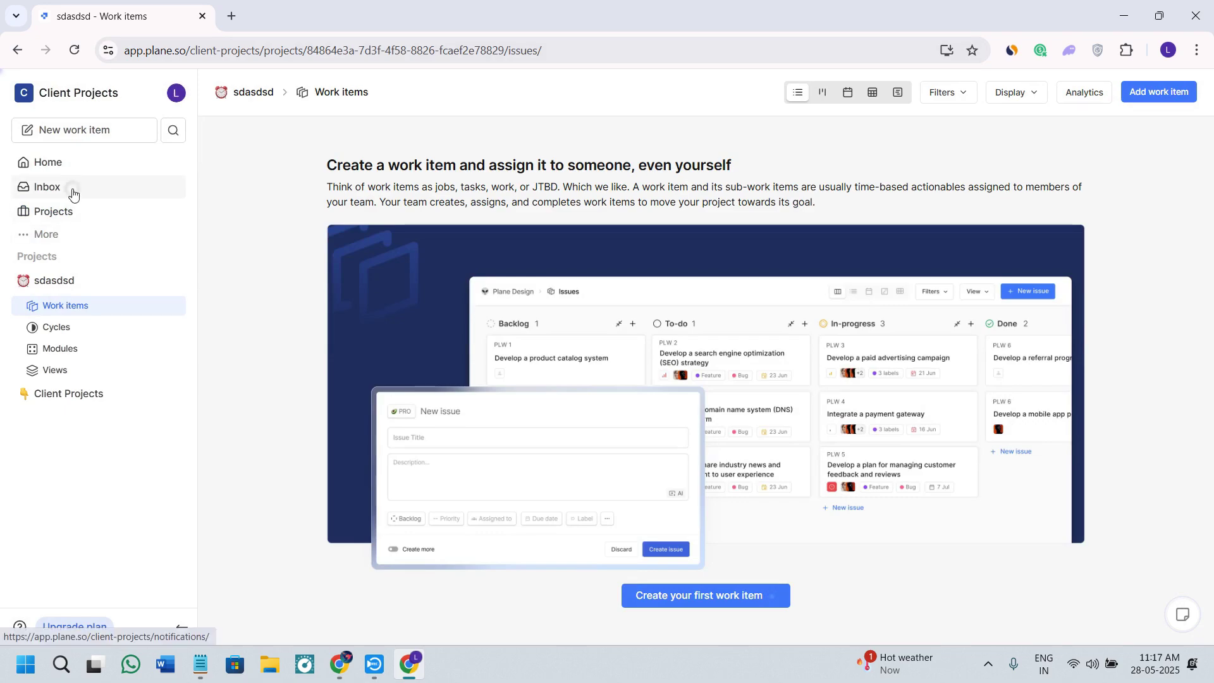
Step: Examine the project list's sorting and filter options and the workspace's additional navigation entries
click(61, 215)
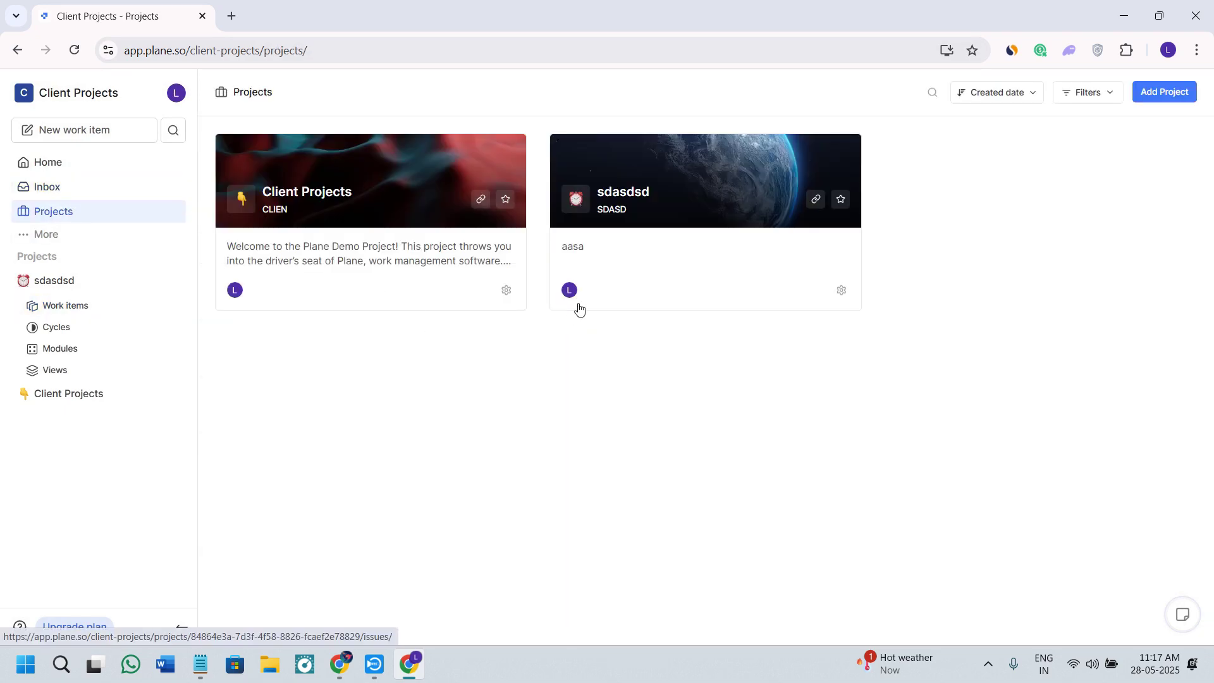
click(992, 100)
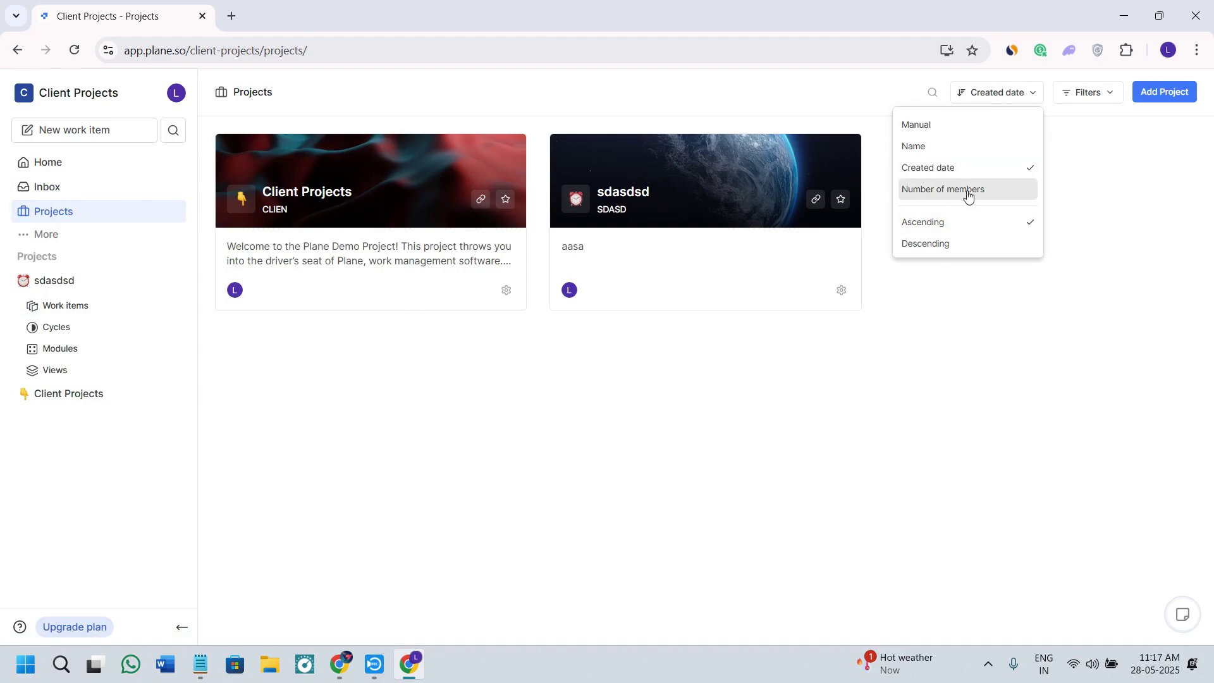
click(1088, 92)
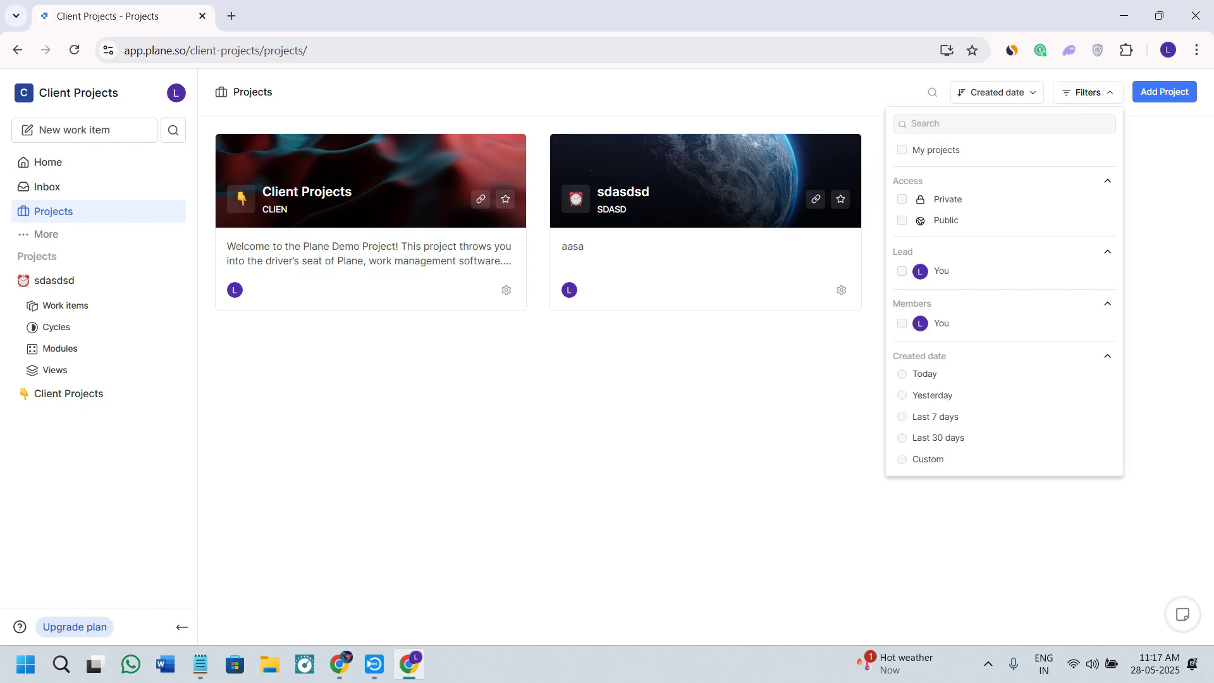
click(694, 483)
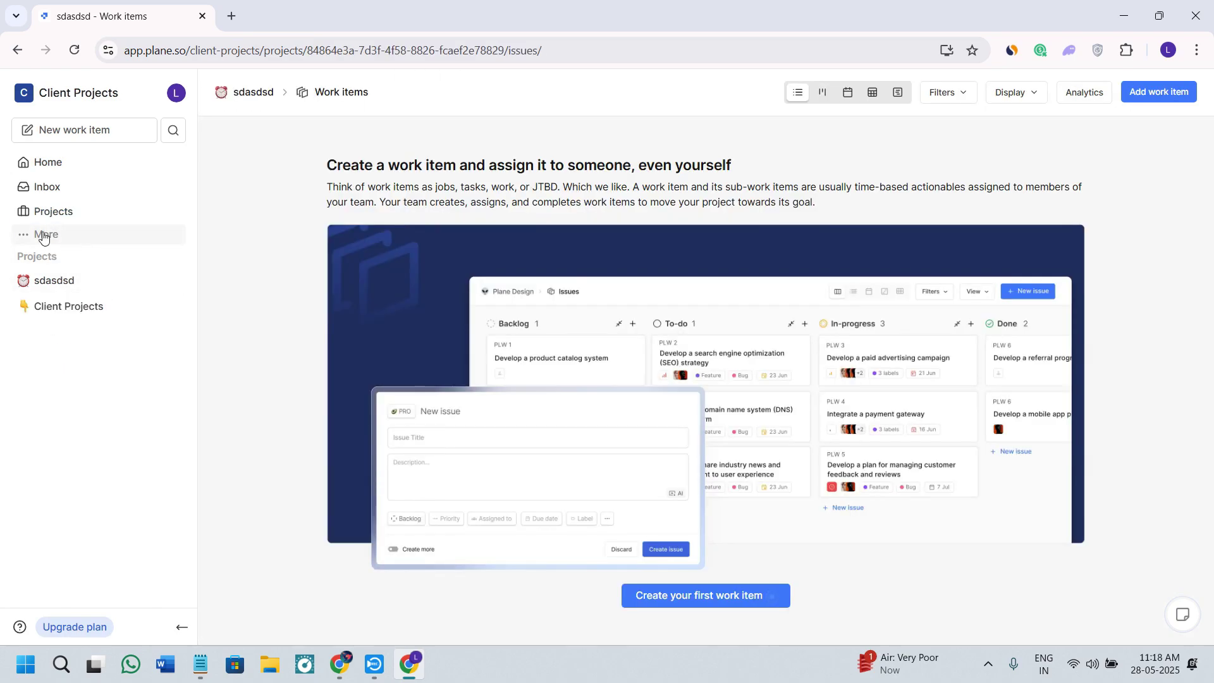
click(41, 234)
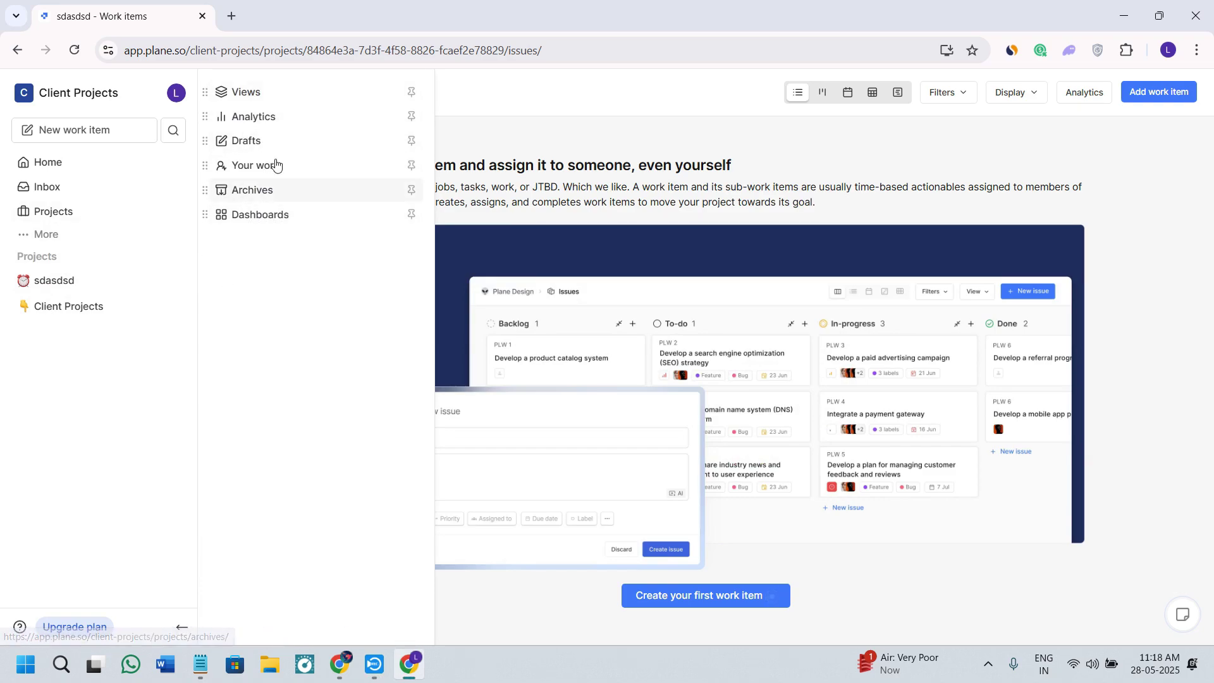
Step: Start the first work item in the sdasdsd project with the title "sddasd" and description "asadada"
click(63, 282)
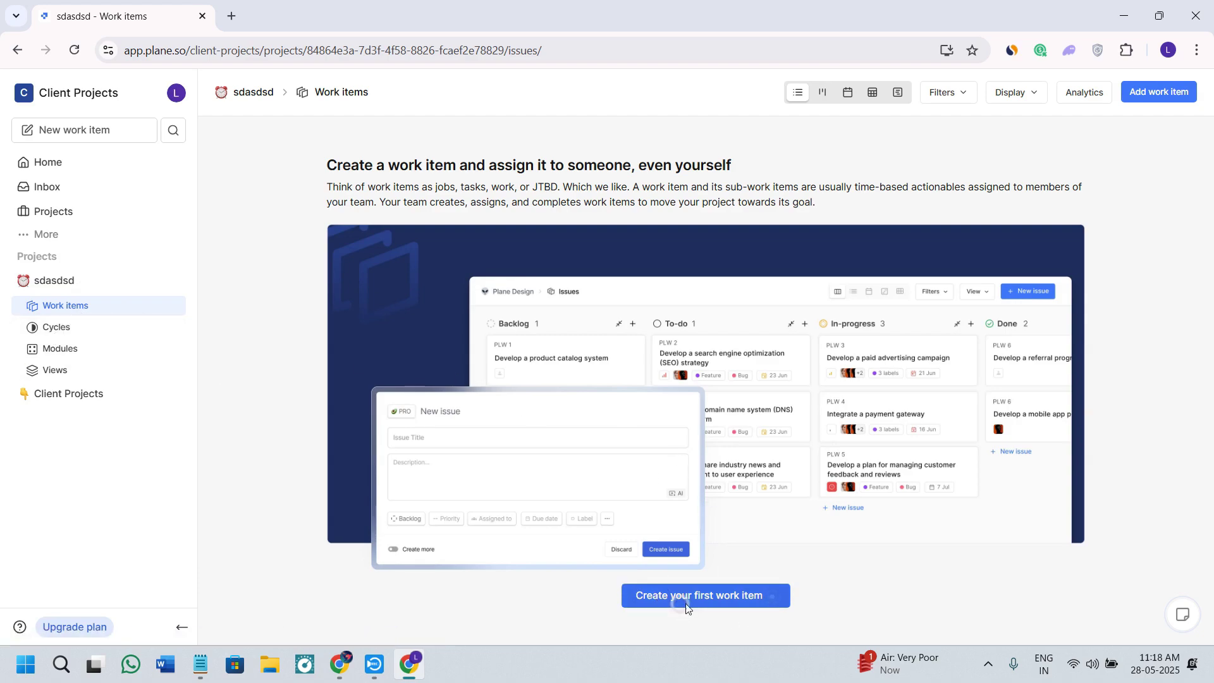
click(757, 602)
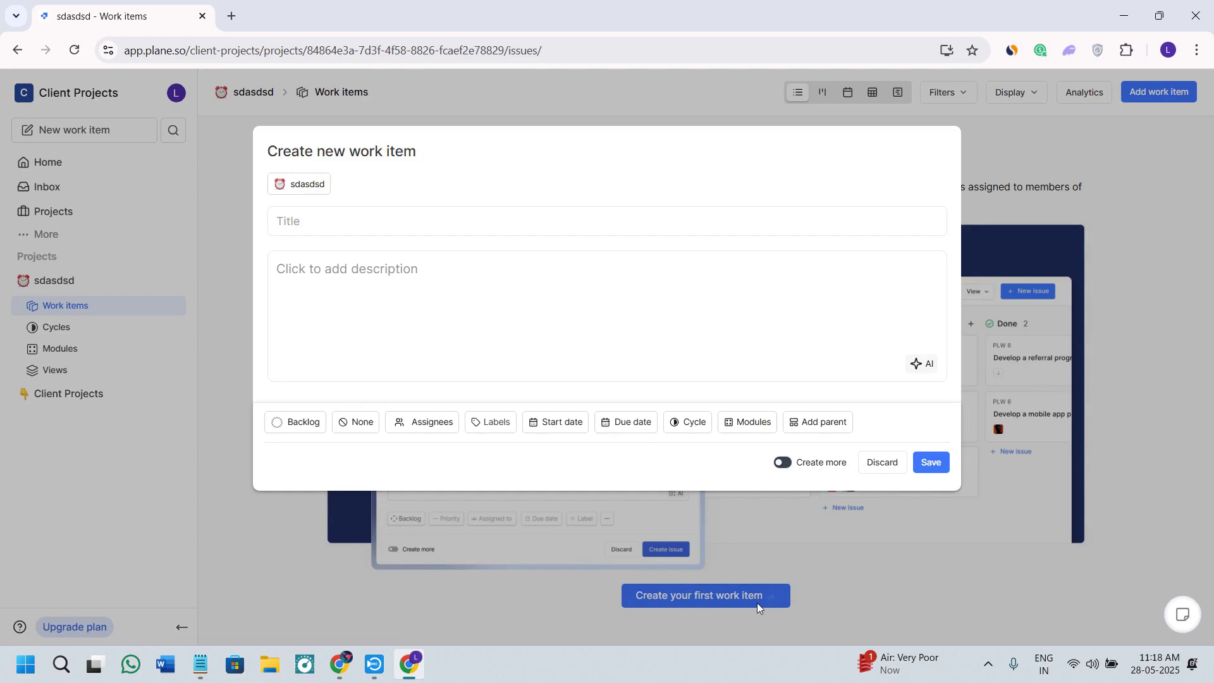
text(sdd)
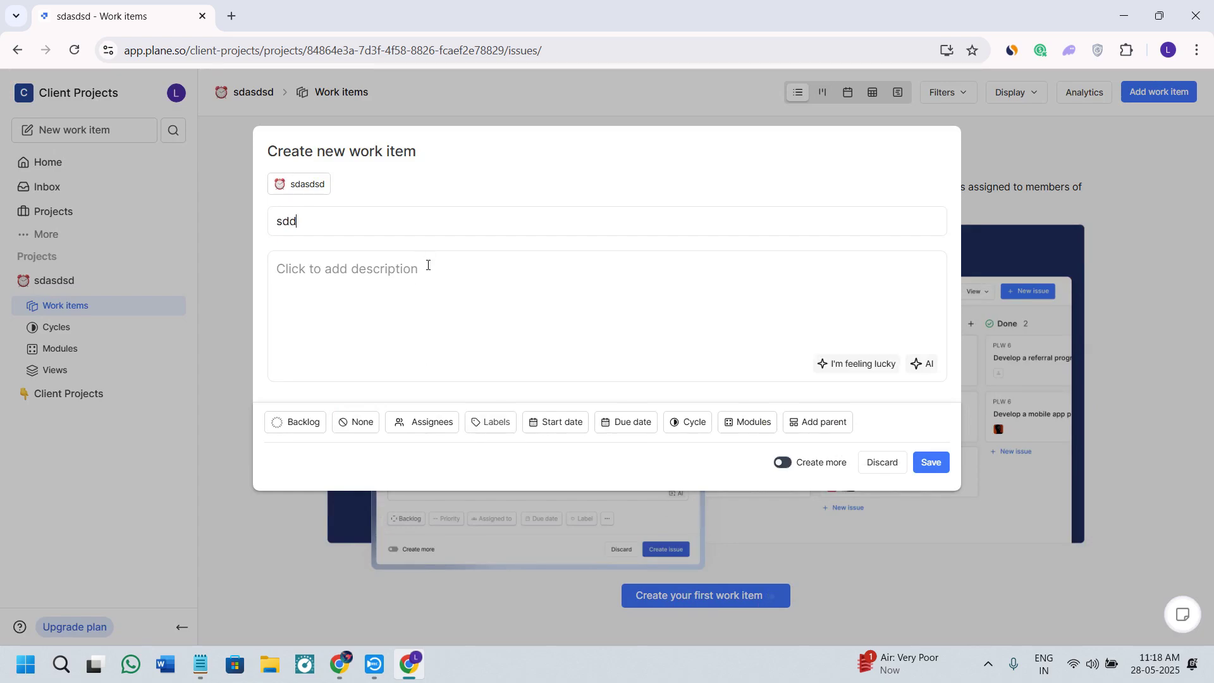
text(asd)
click(393, 298)
text(asadada)
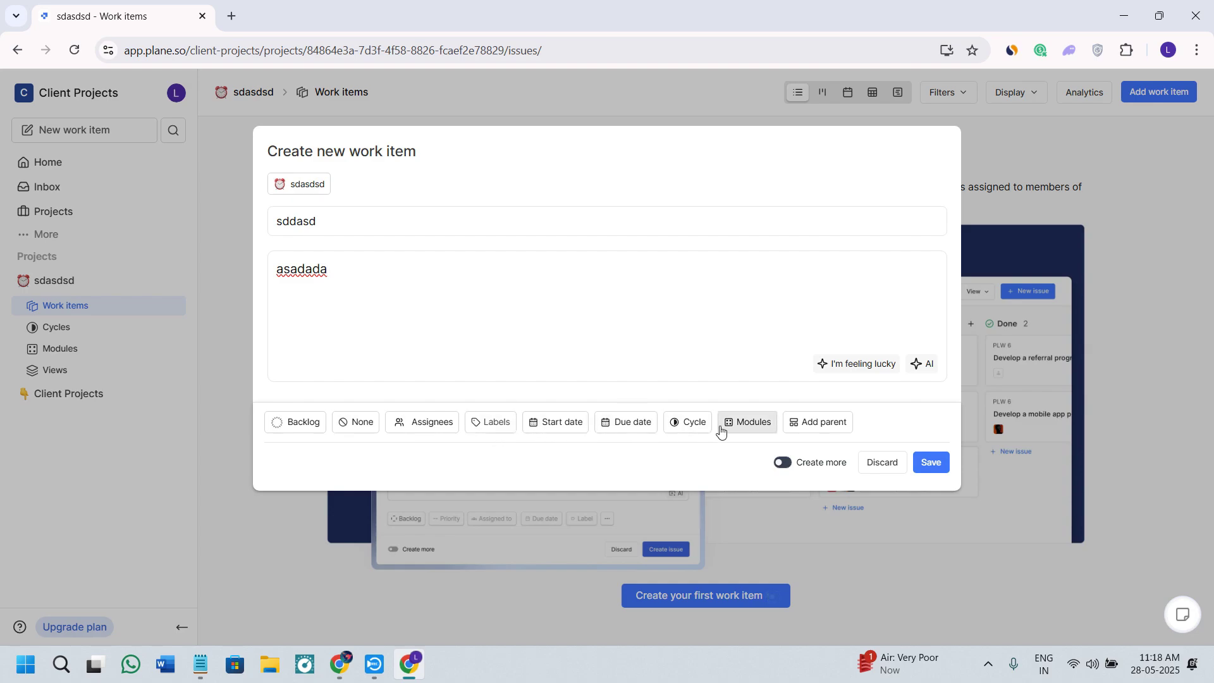
Step: Create a yellow label named "fgdg" for the work item and save the work item
click(477, 431)
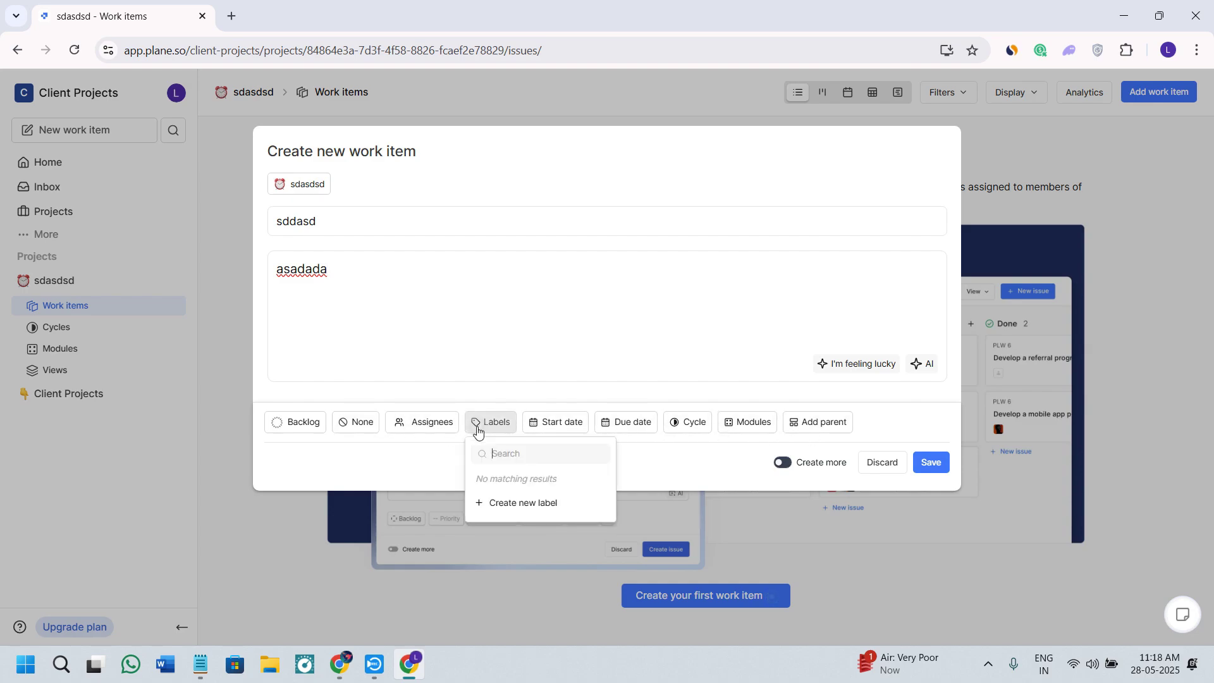
click(507, 504)
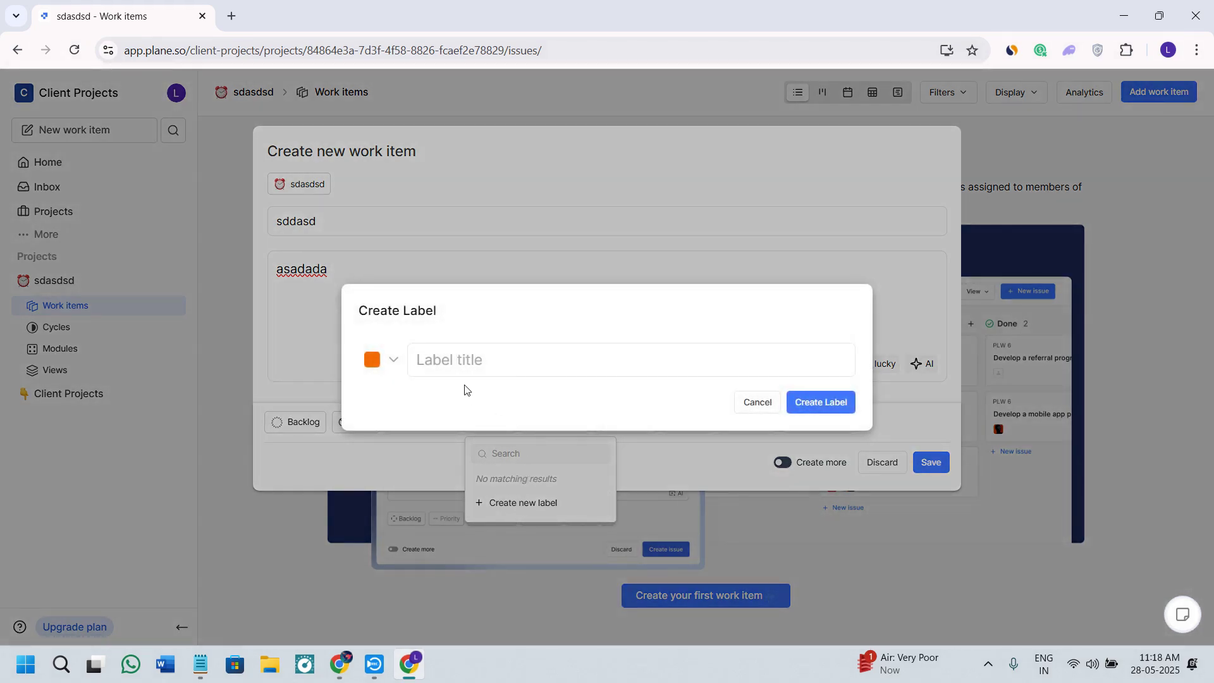
text(fgdg)
click(375, 366)
click(407, 402)
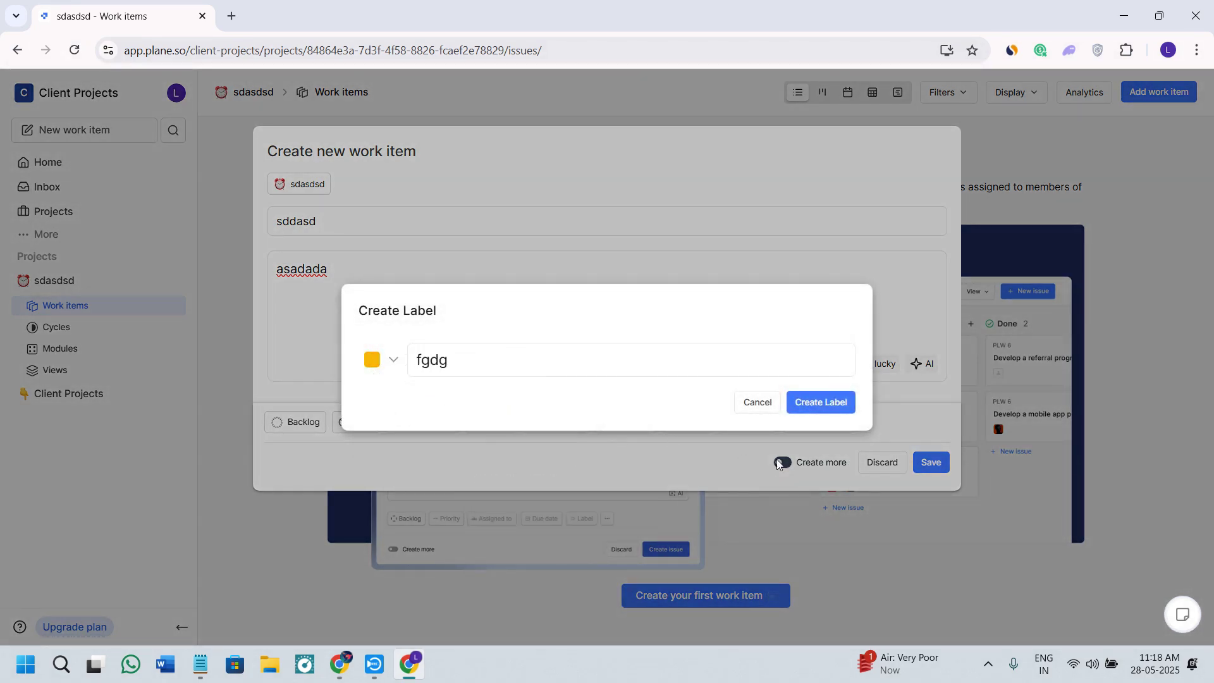
click(847, 410)
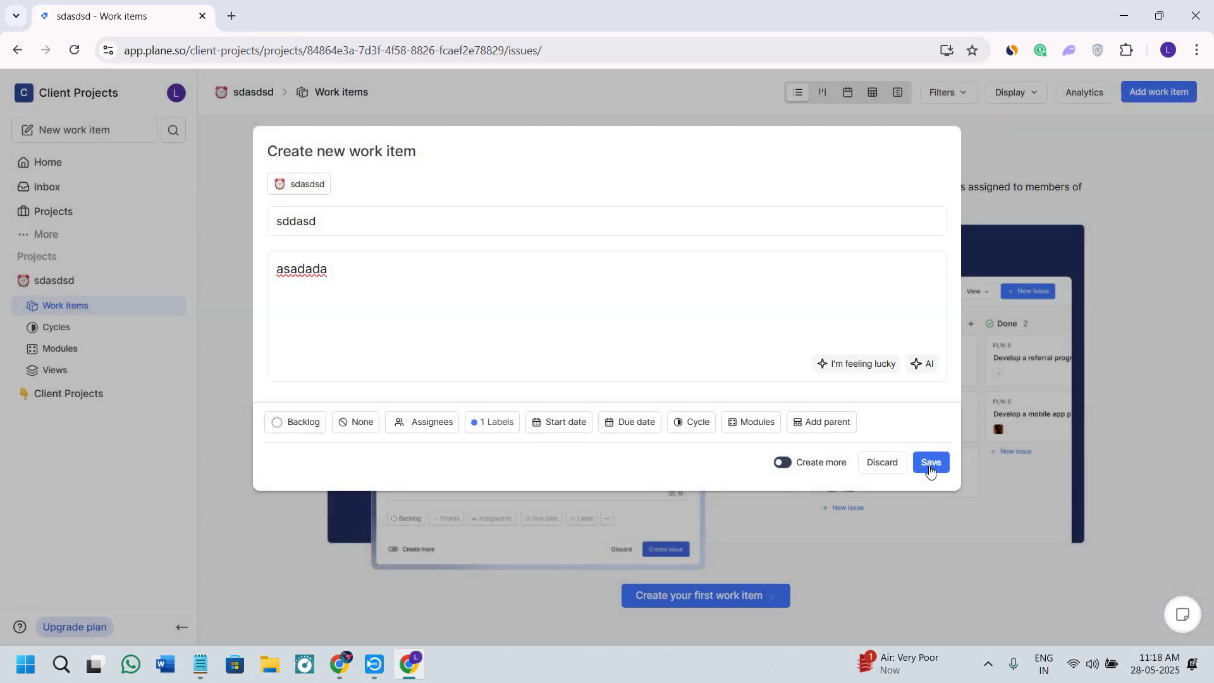
click(928, 463)
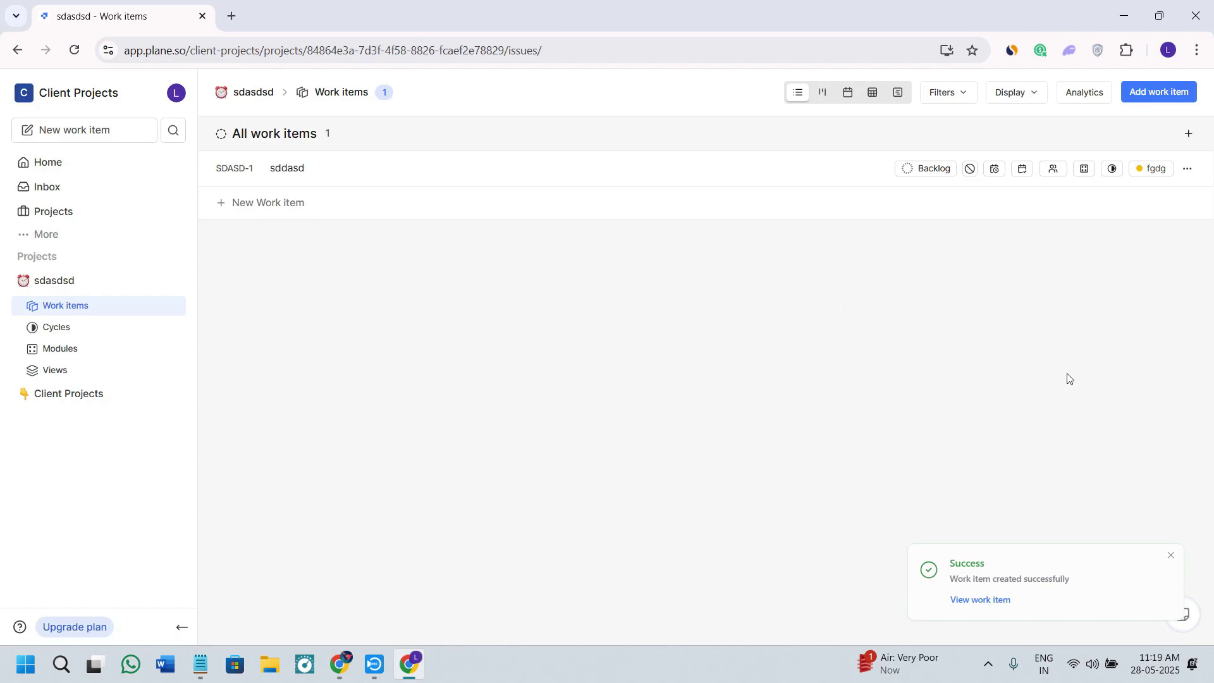
Step: Create a cycle titled "ryry" in the sdasdsd project with description "tyty", running from May 28 to May 31, 2025
click(89, 329)
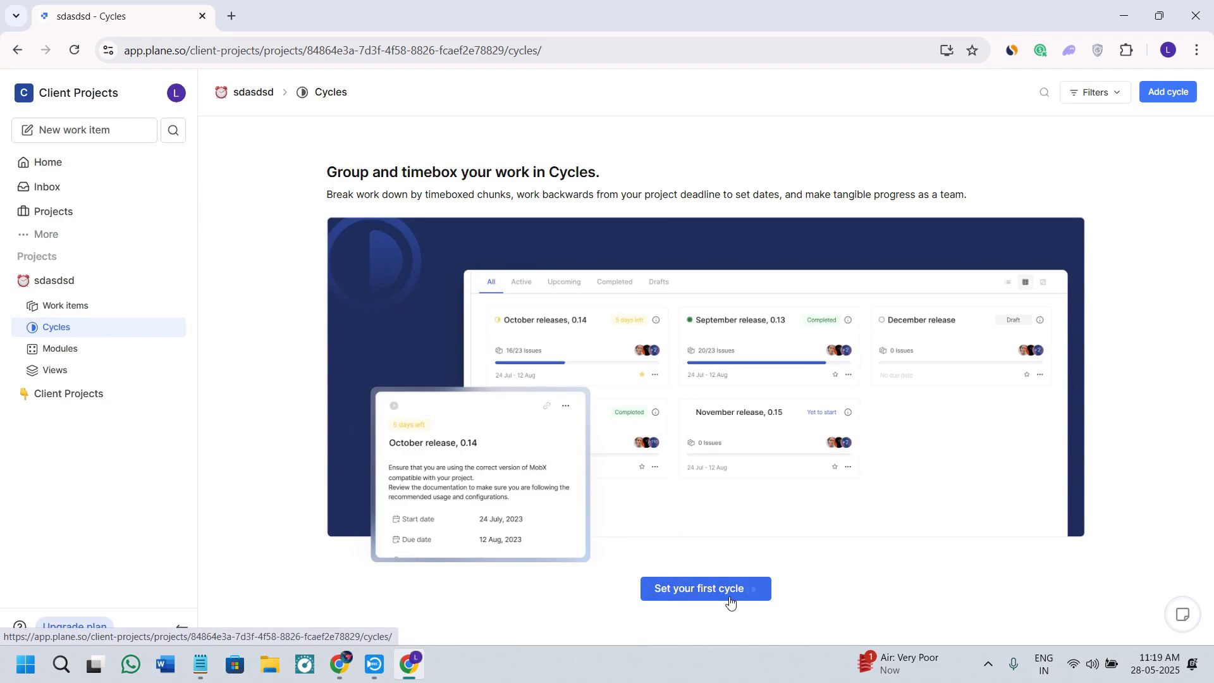
click(730, 601)
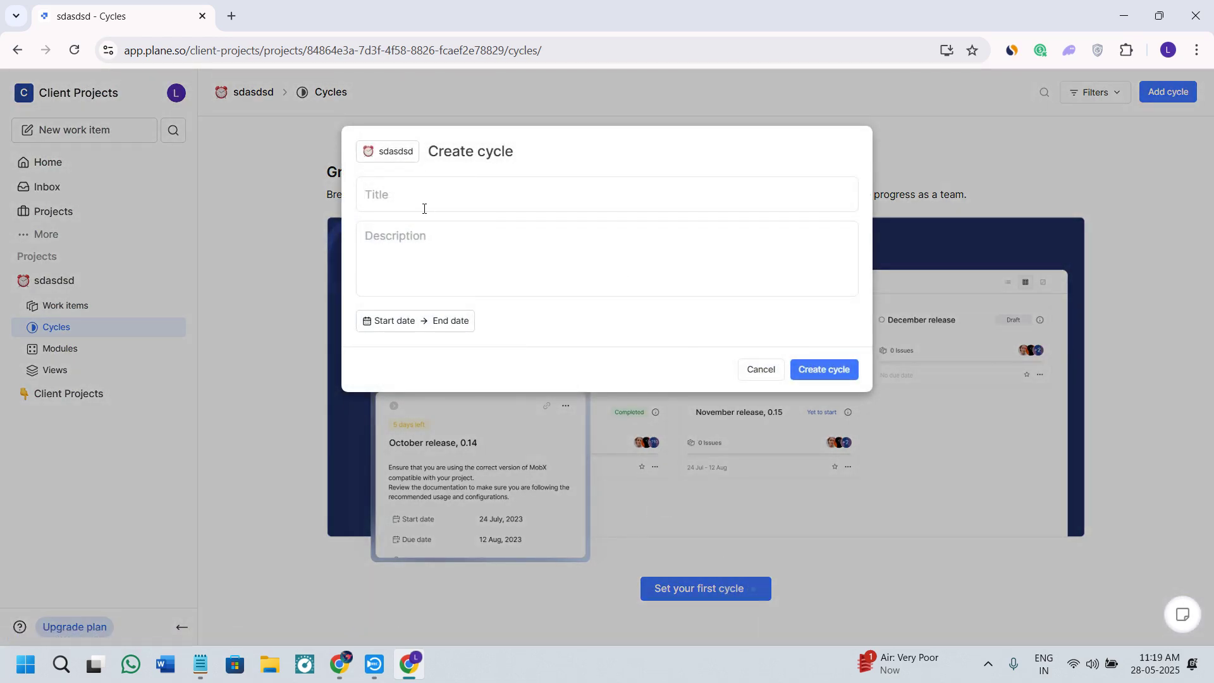
text(ryry)
click(420, 253)
text(tyty)
click(388, 322)
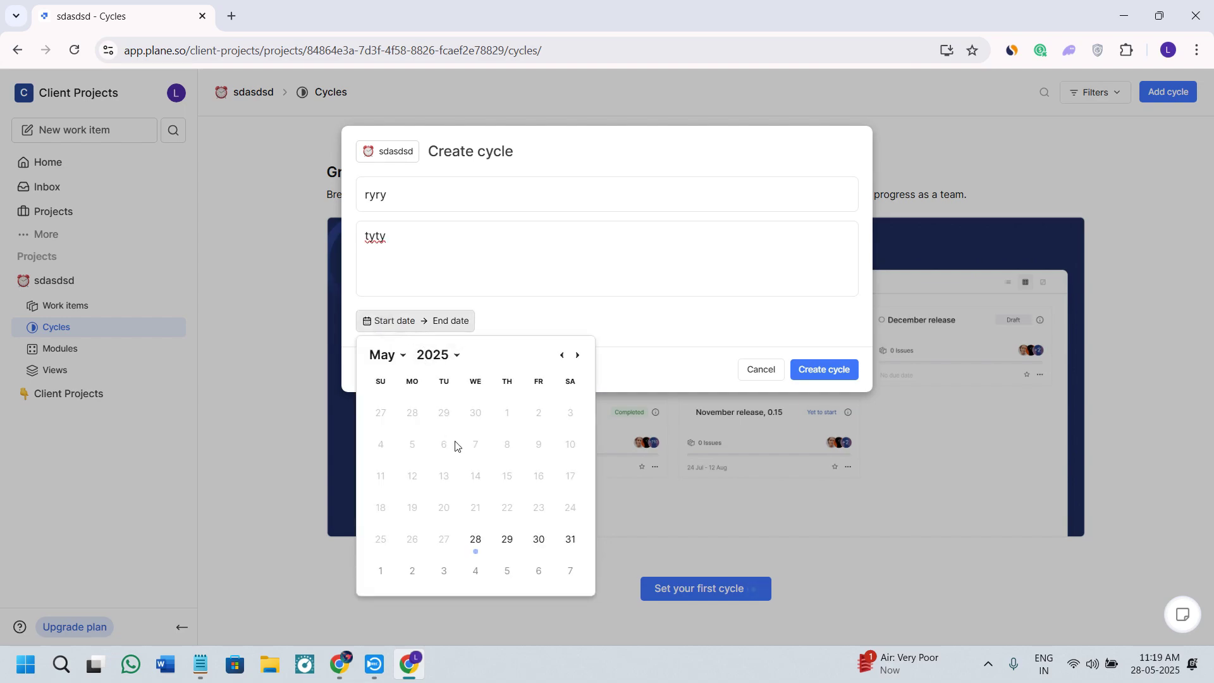
click(475, 538)
click(569, 539)
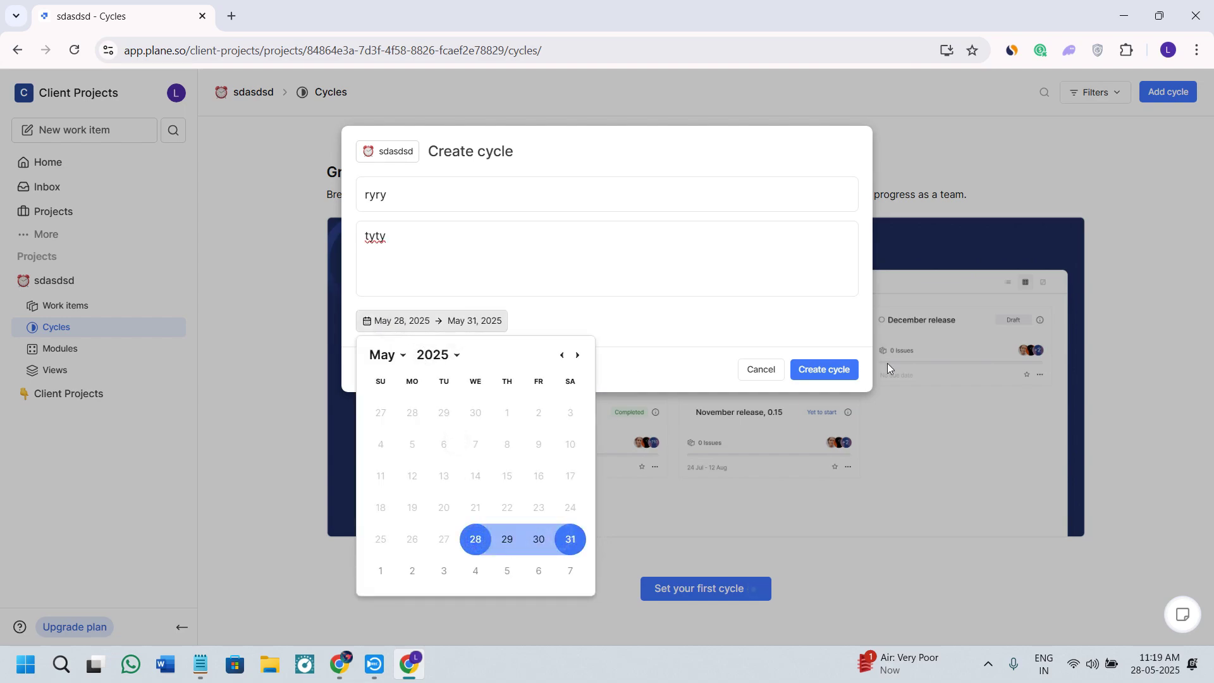
click(830, 371)
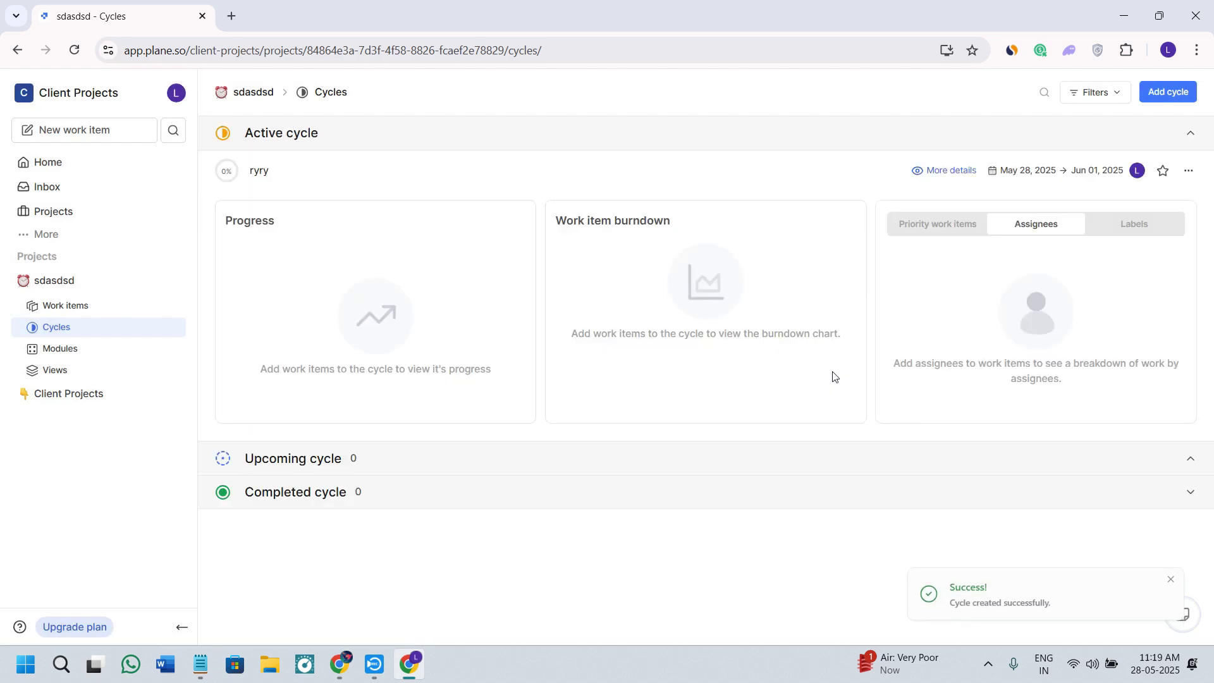
Step: Start the first module in the sdasdsd project, titled "gfgfg" with description "gnnbnv" and May 14, 2025 as both start and end date
click(51, 350)
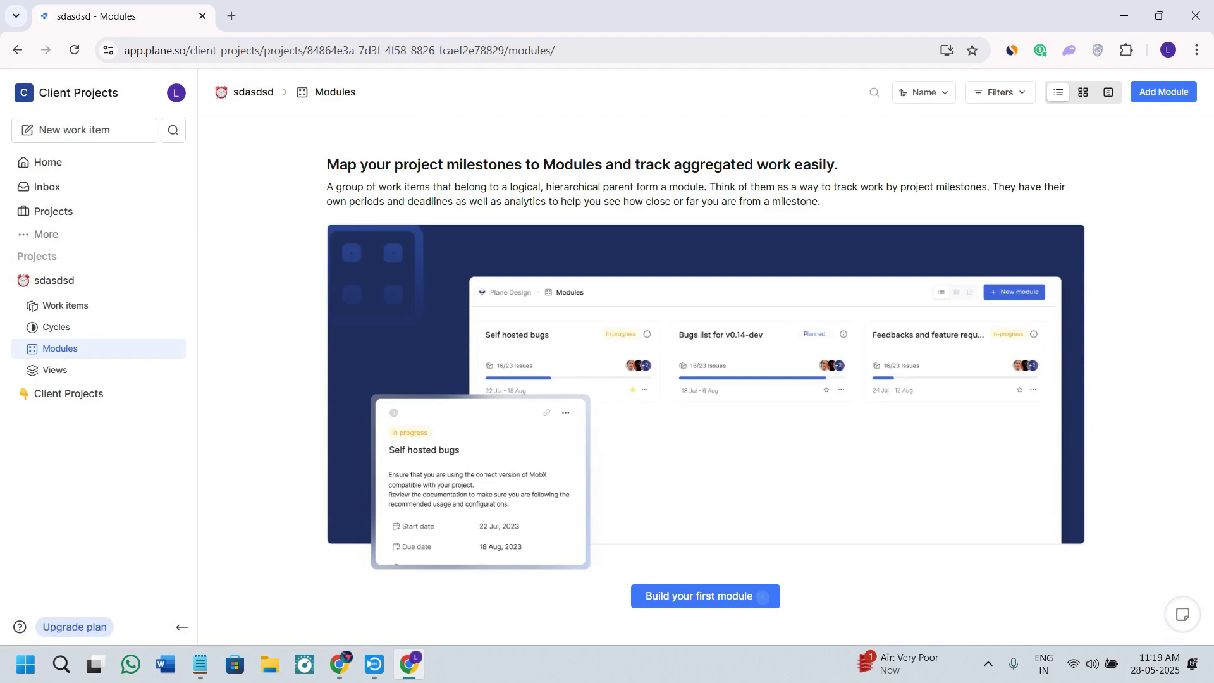
click(702, 591)
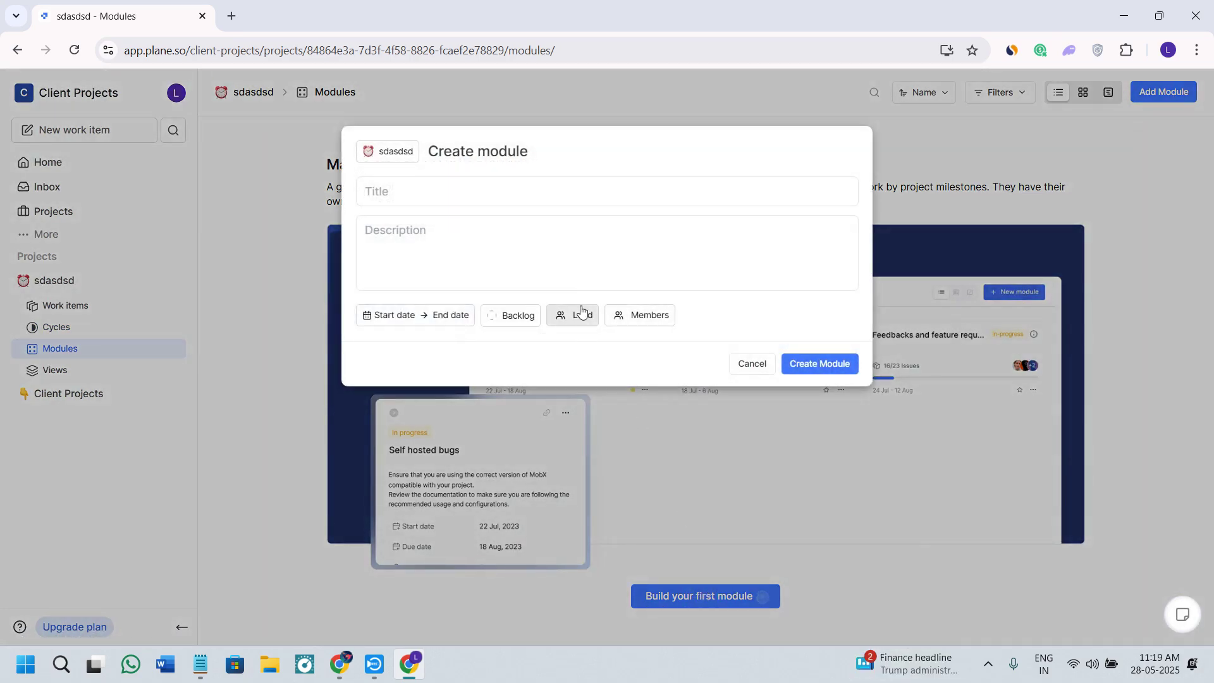
text(gfgfg)
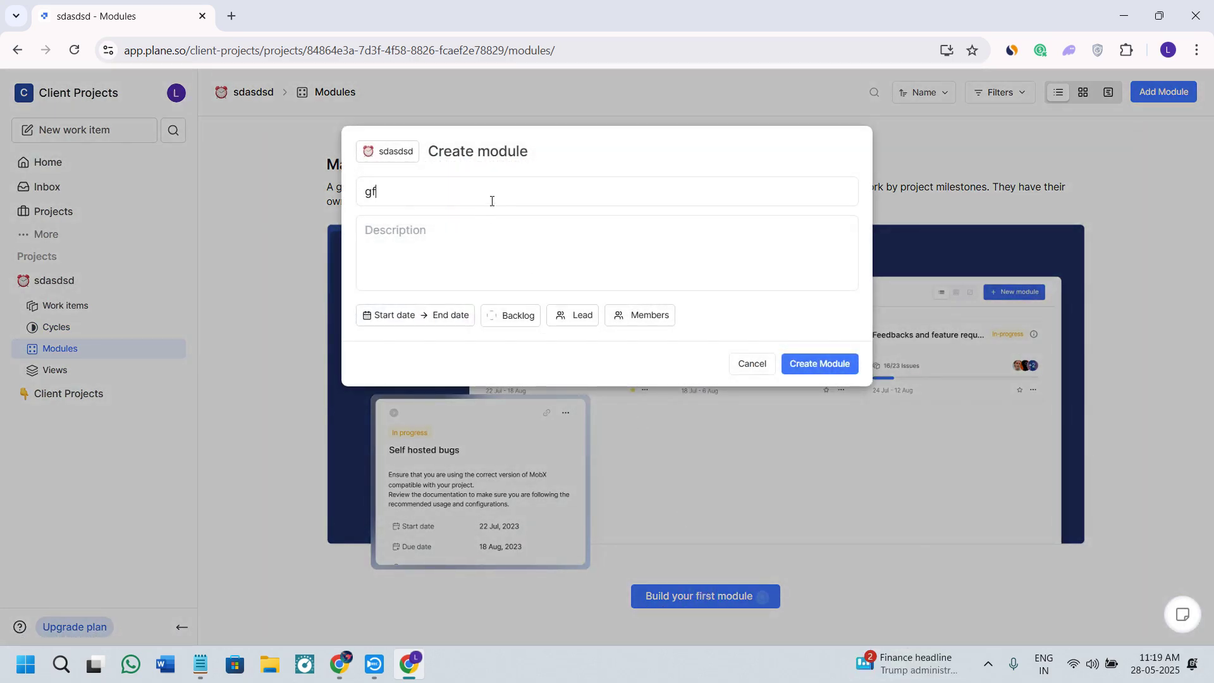
text(gnnbnv)
click(401, 319)
click(476, 471)
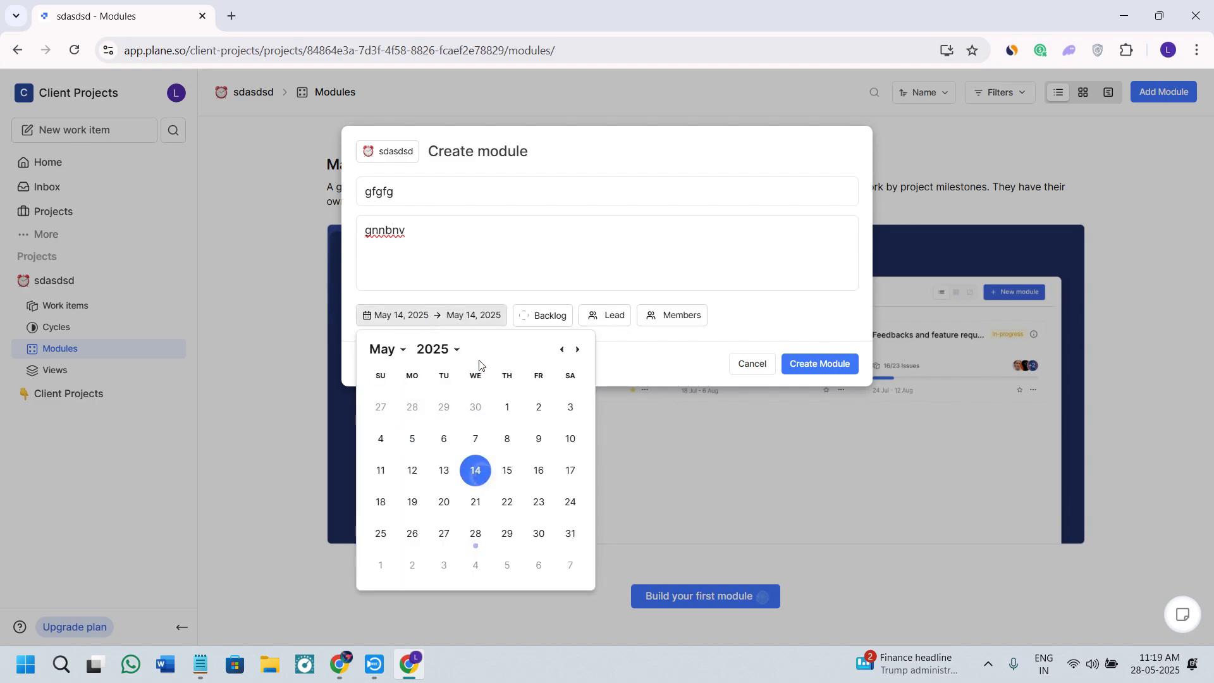
Step: Set the new module's status to In Progress, leave its lead unassigned, and create the module
click(552, 316)
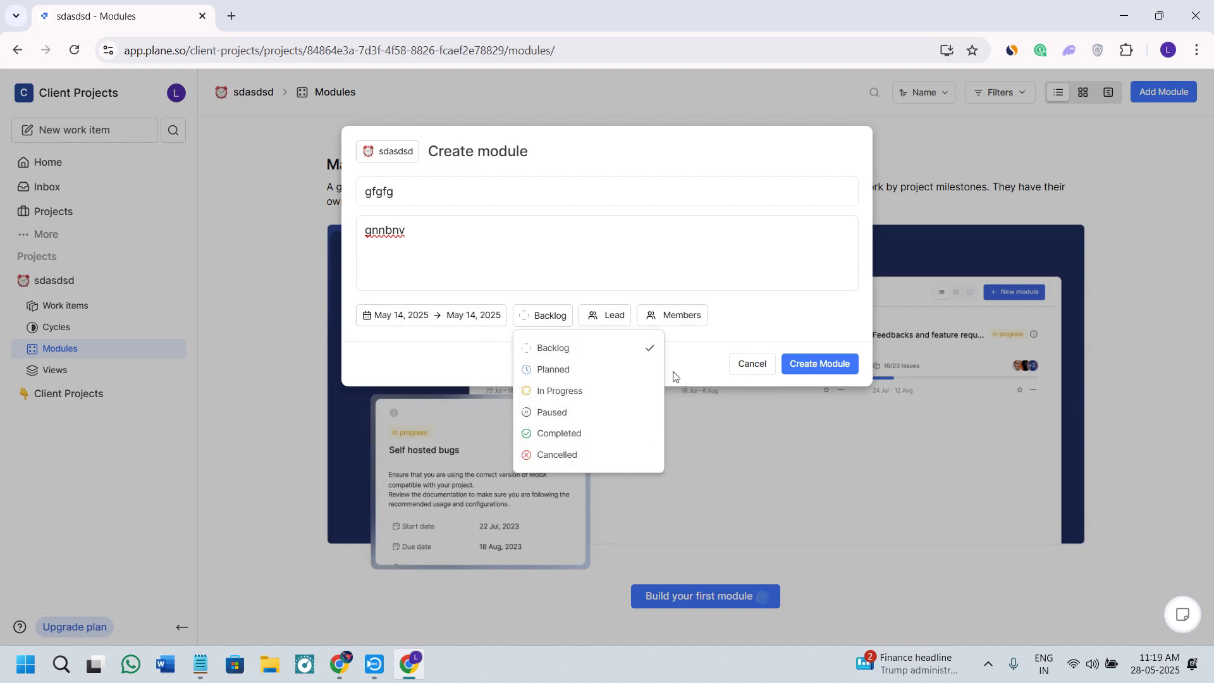
click(770, 332)
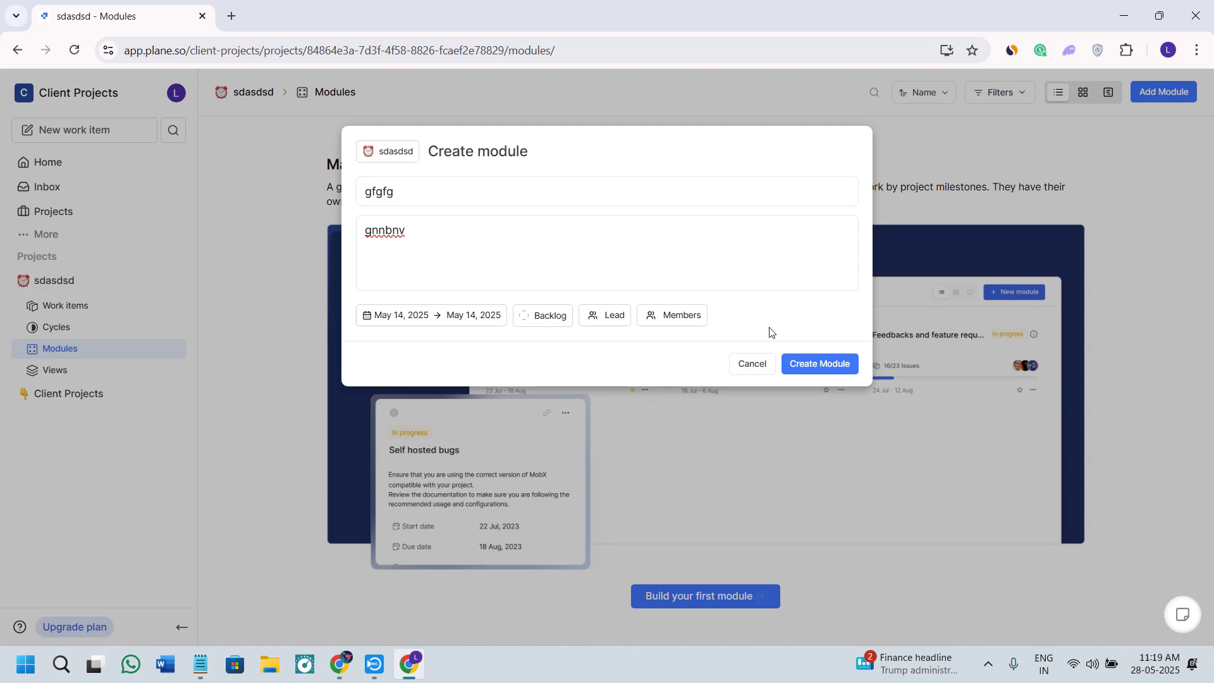
click(545, 321)
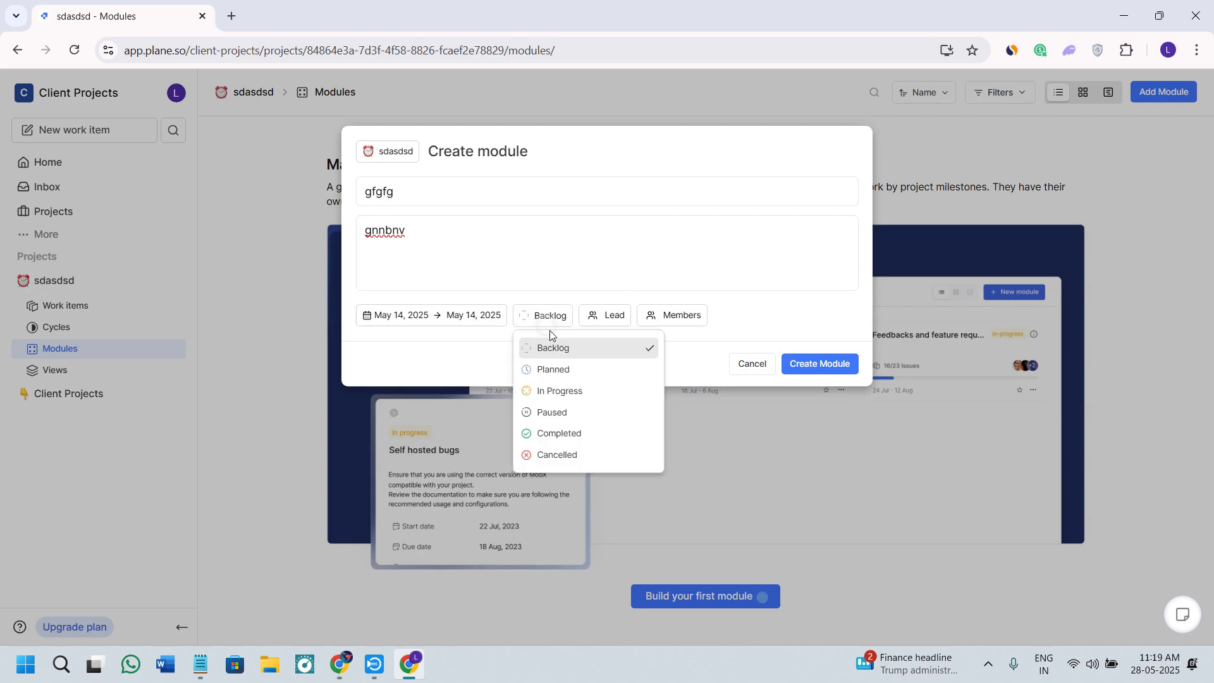
click(569, 392)
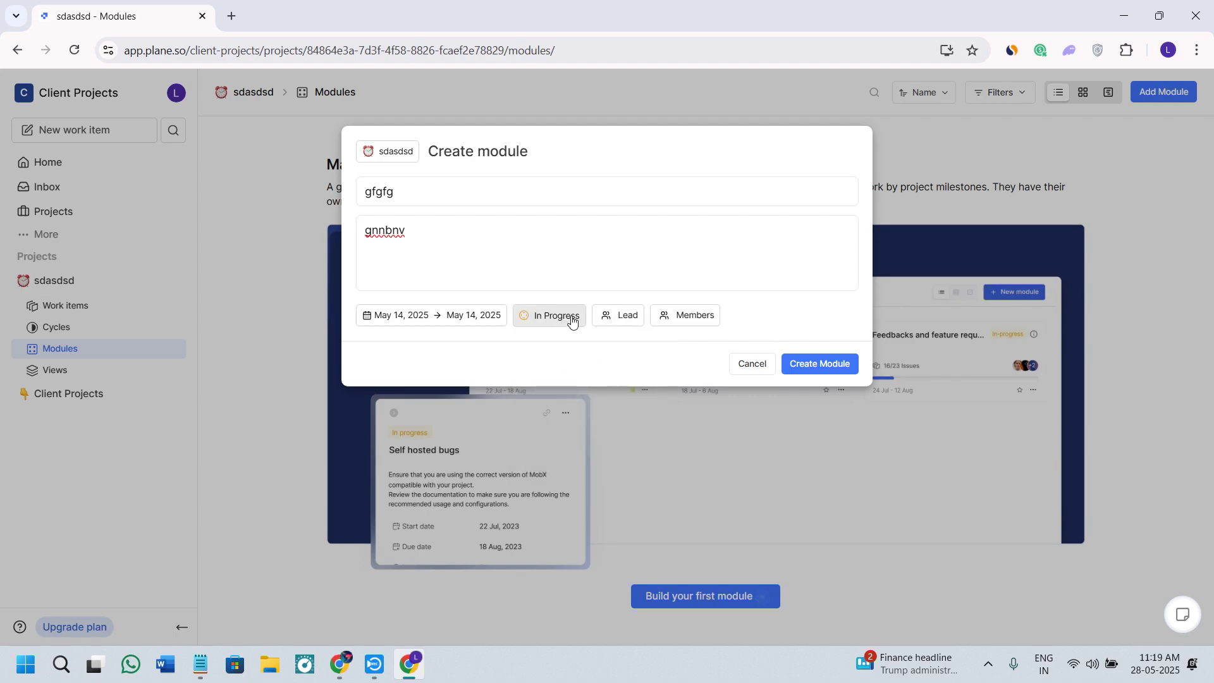
click(621, 316)
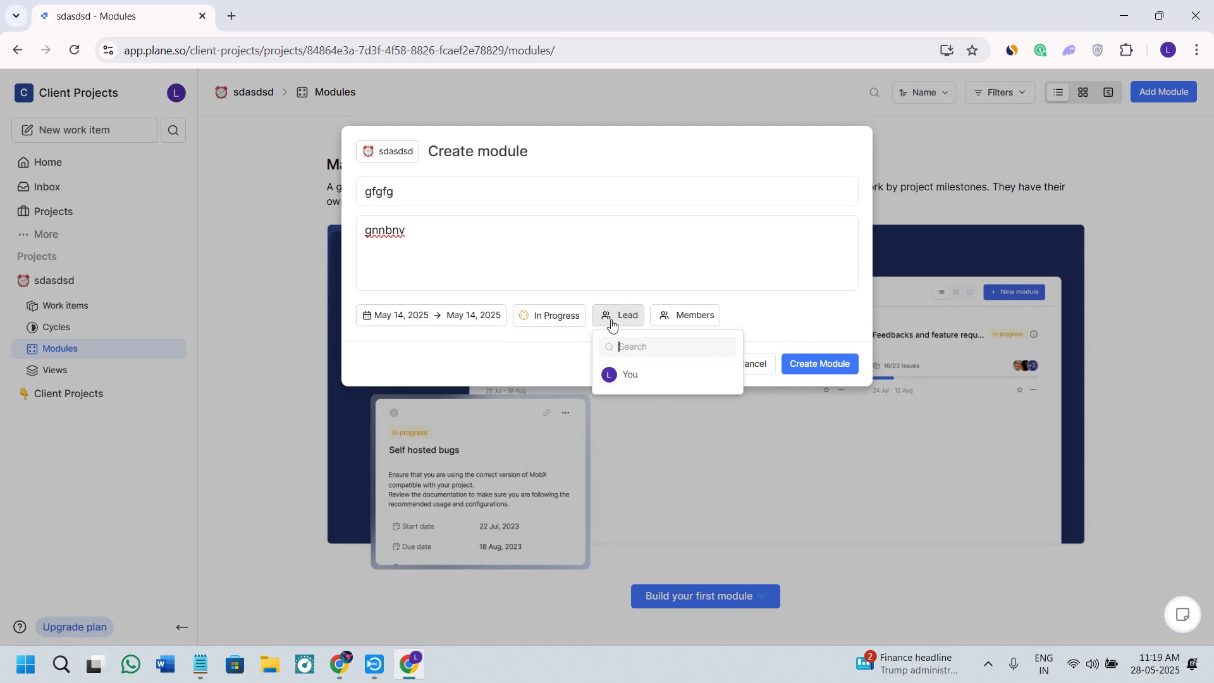
click(771, 314)
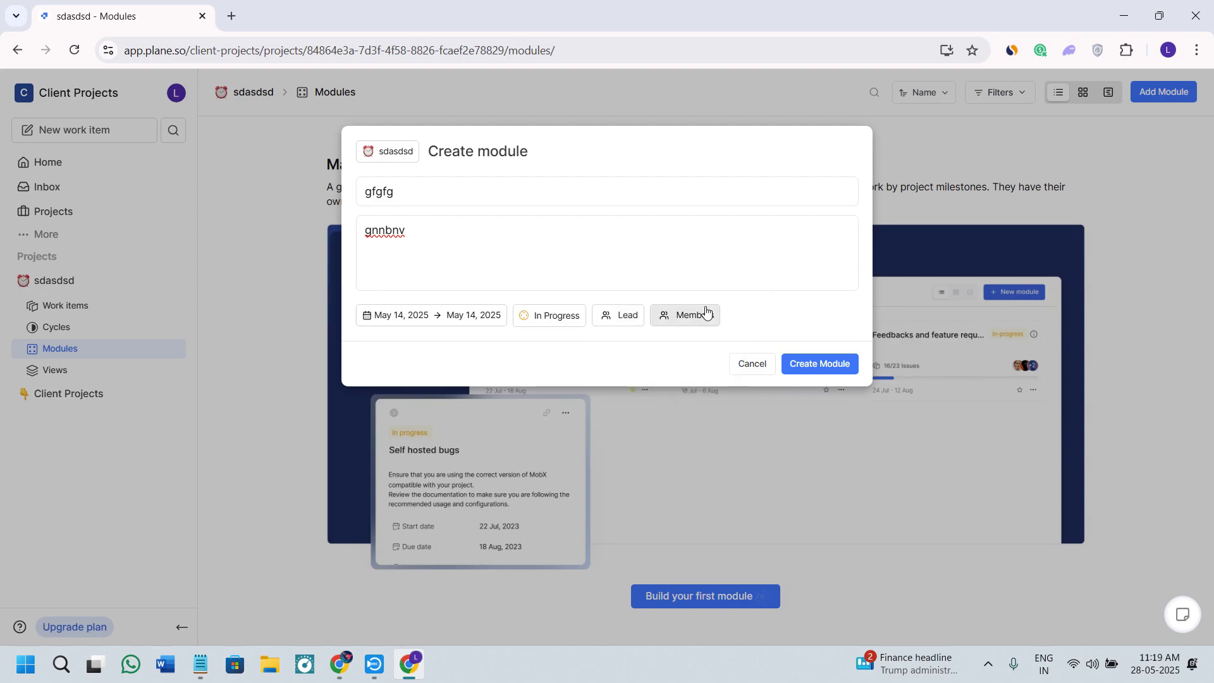
click(785, 370)
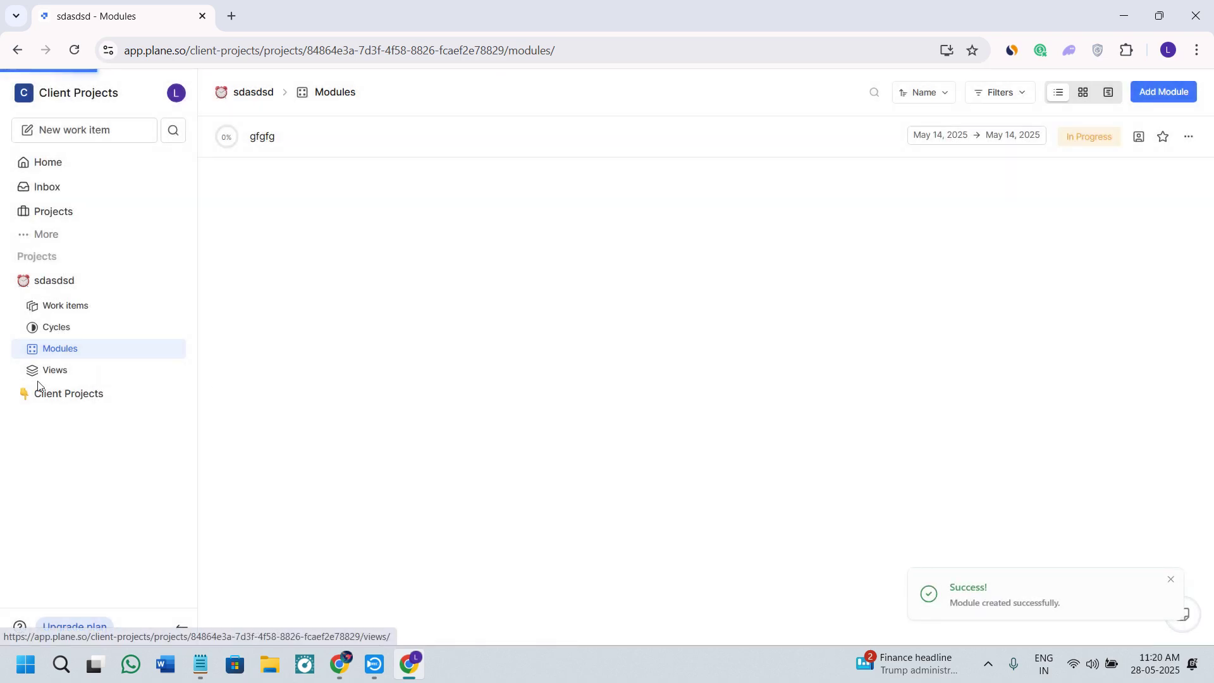
Step: Start the first saved view in the sdasdsd project with the title "sddasdsd" and description "cxcxc"
click(38, 383)
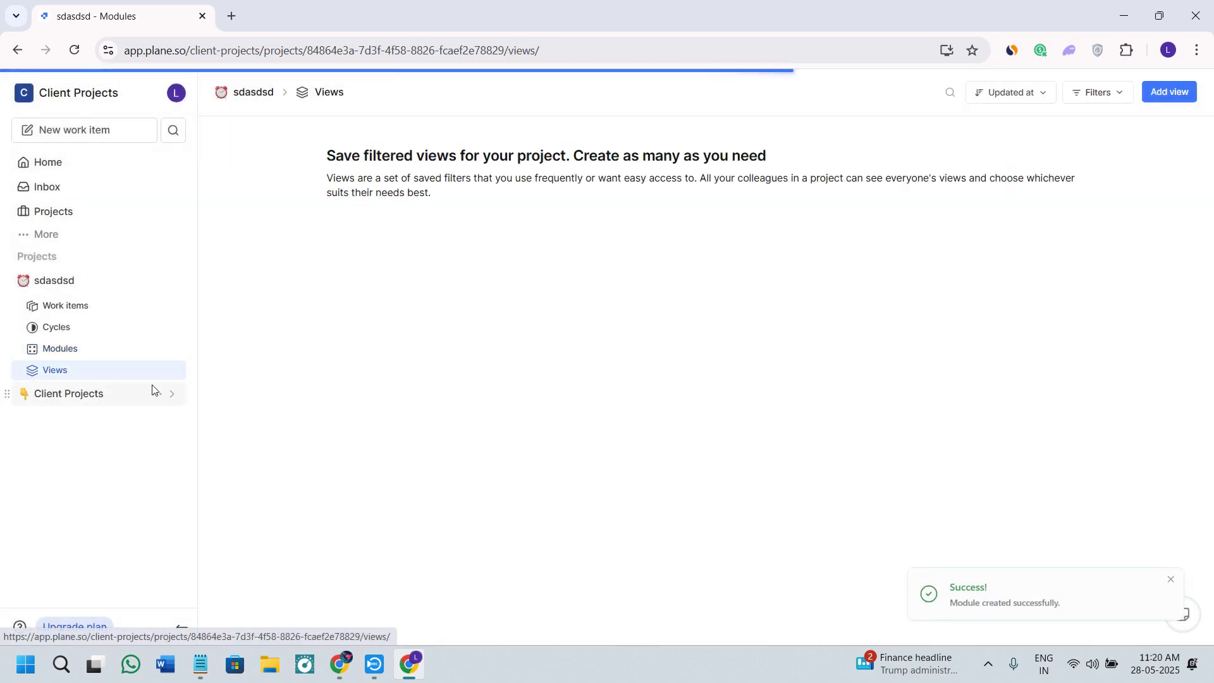
click(672, 597)
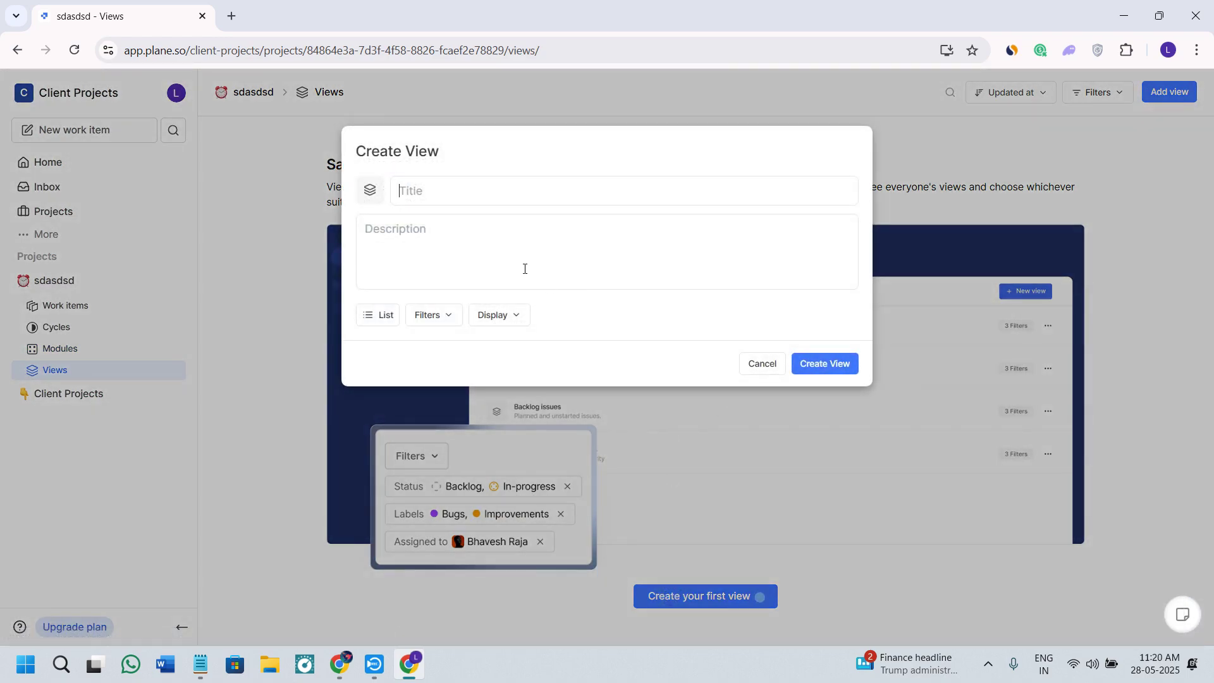
text(sddasdsd)
click(464, 244)
text(cxcxc)
Step: Review the new view's layout, filter and display options, then create the view with the default List layout
click(381, 317)
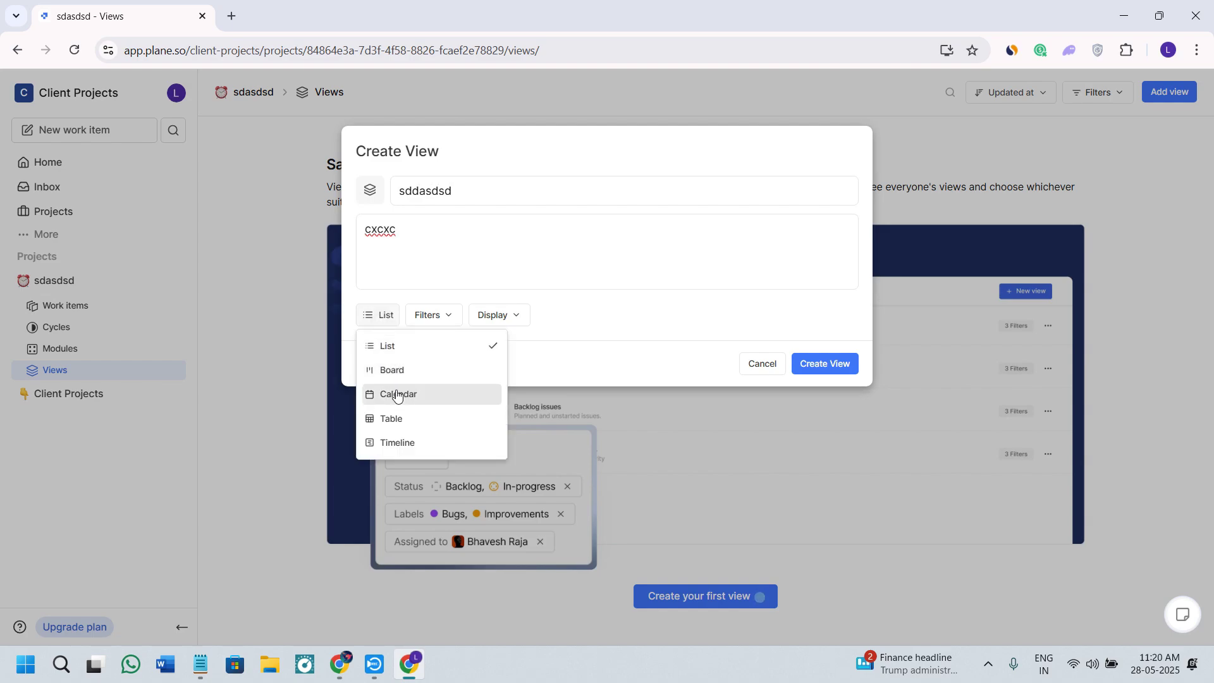
click(428, 315)
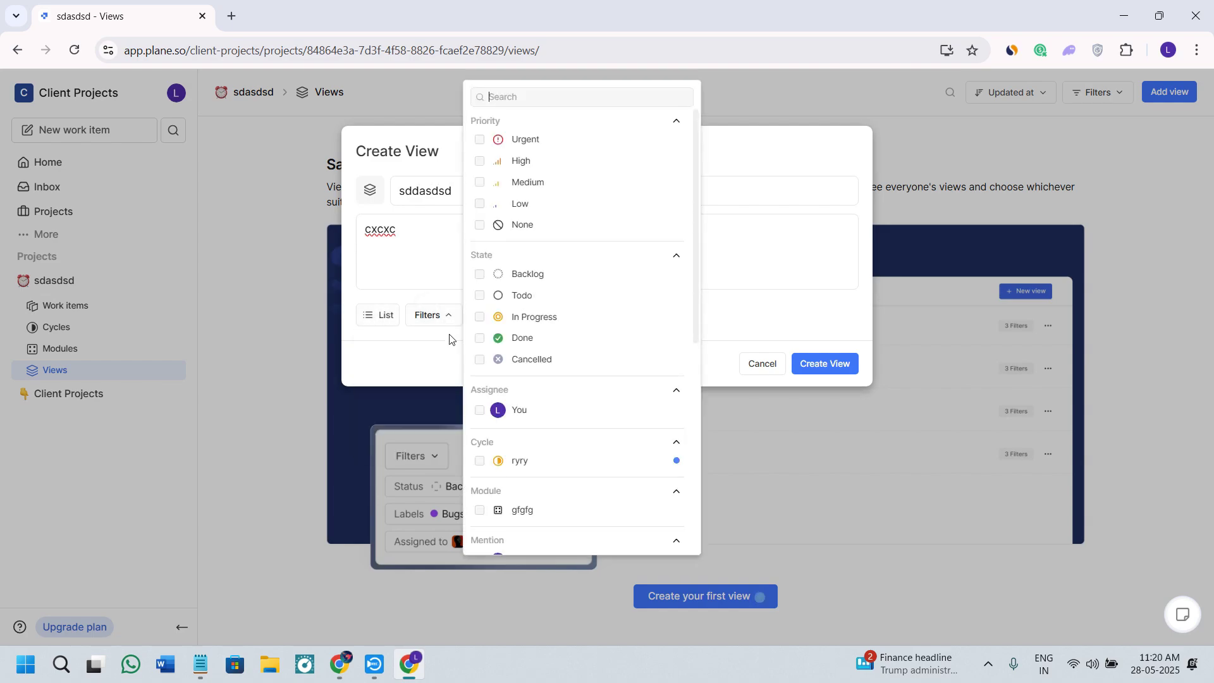
click(742, 314)
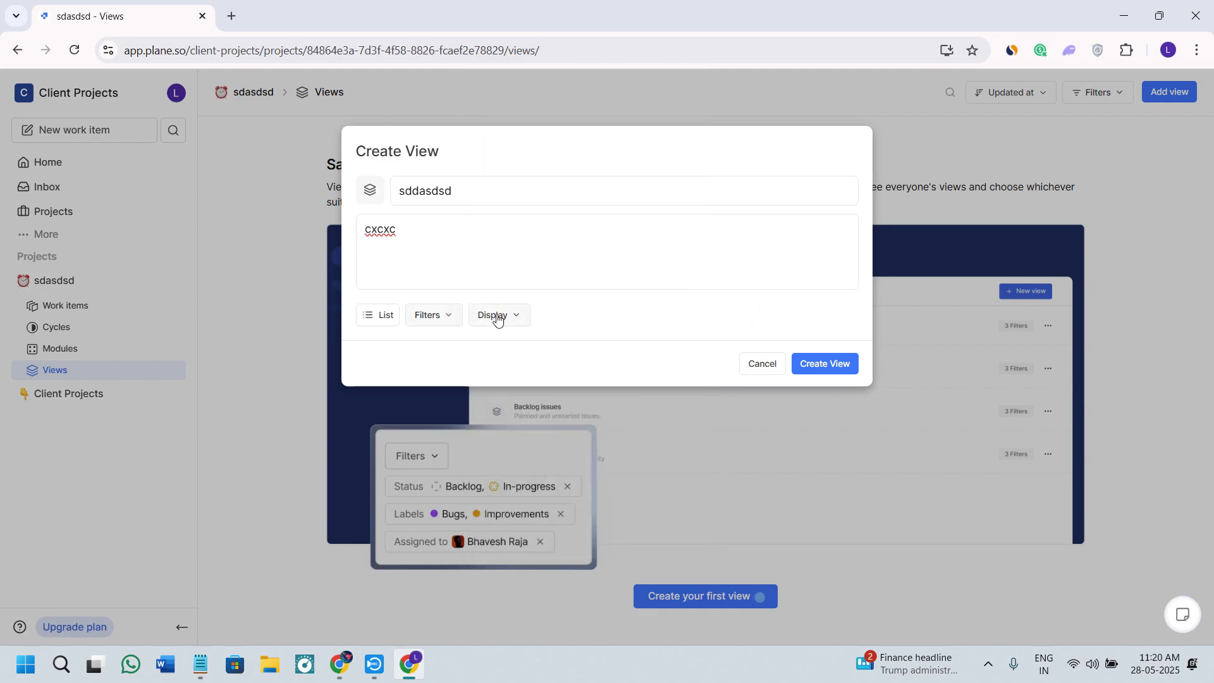
click(497, 316)
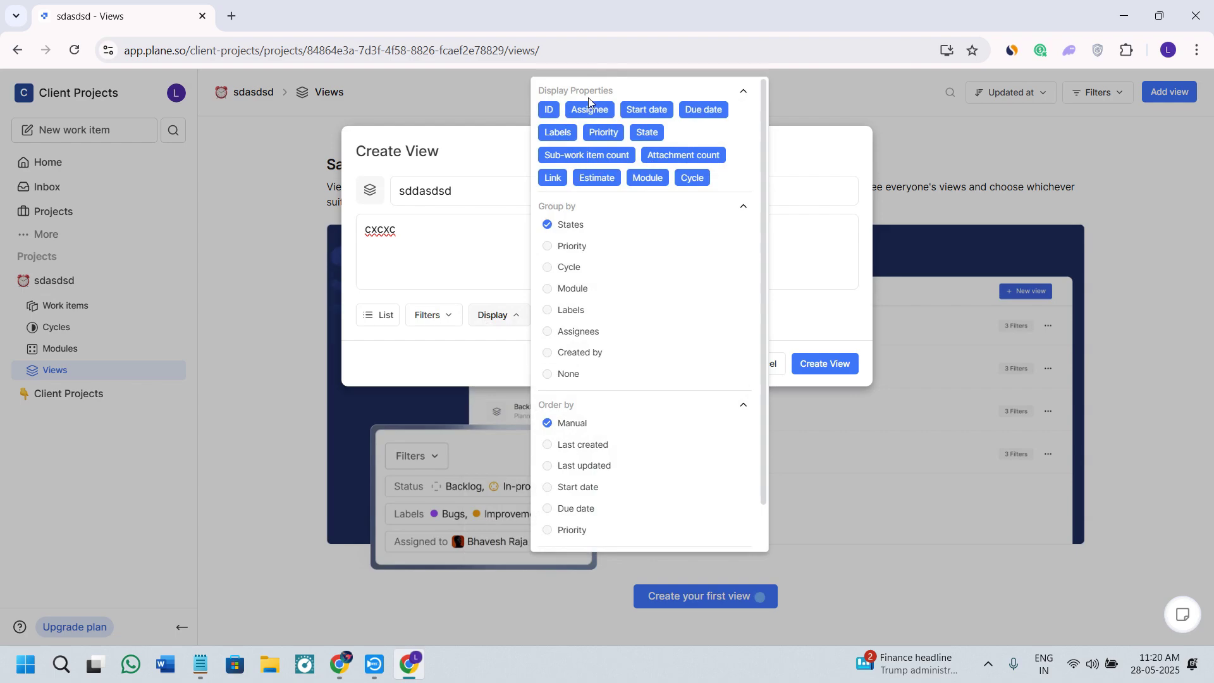
click(830, 363)
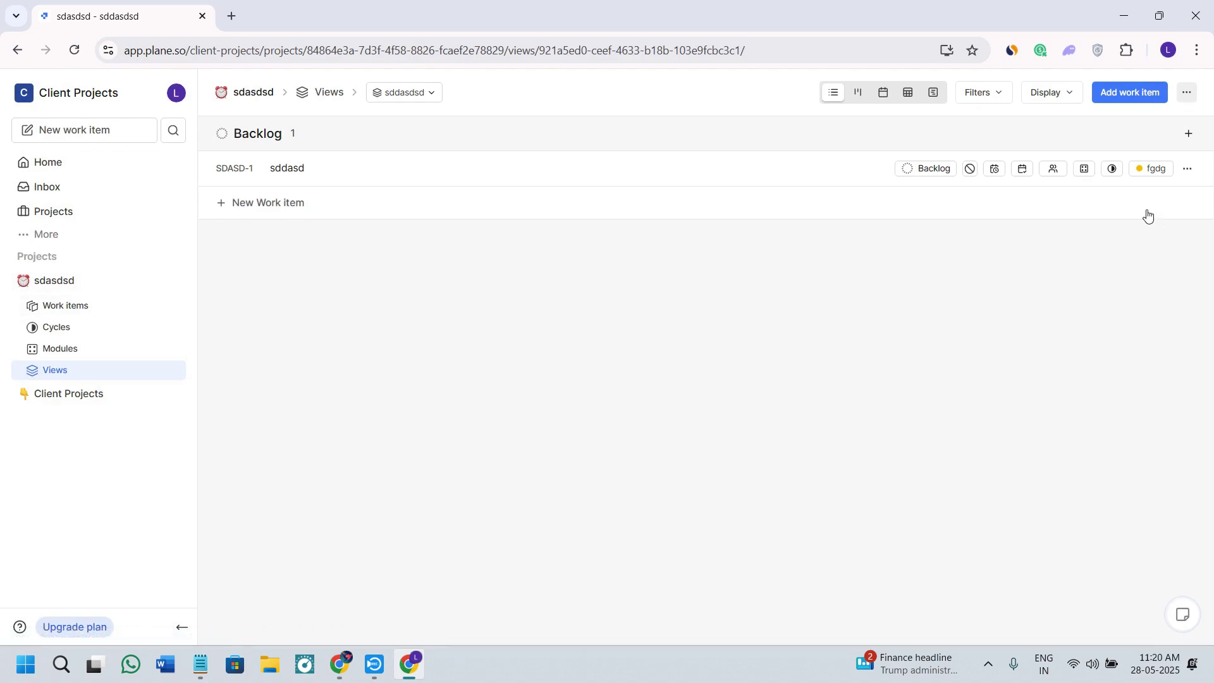
Step: Examine the sdasdsd project's work items and the workspace home page's quickstart guide, quicklinks, recents and stickies
click(52, 300)
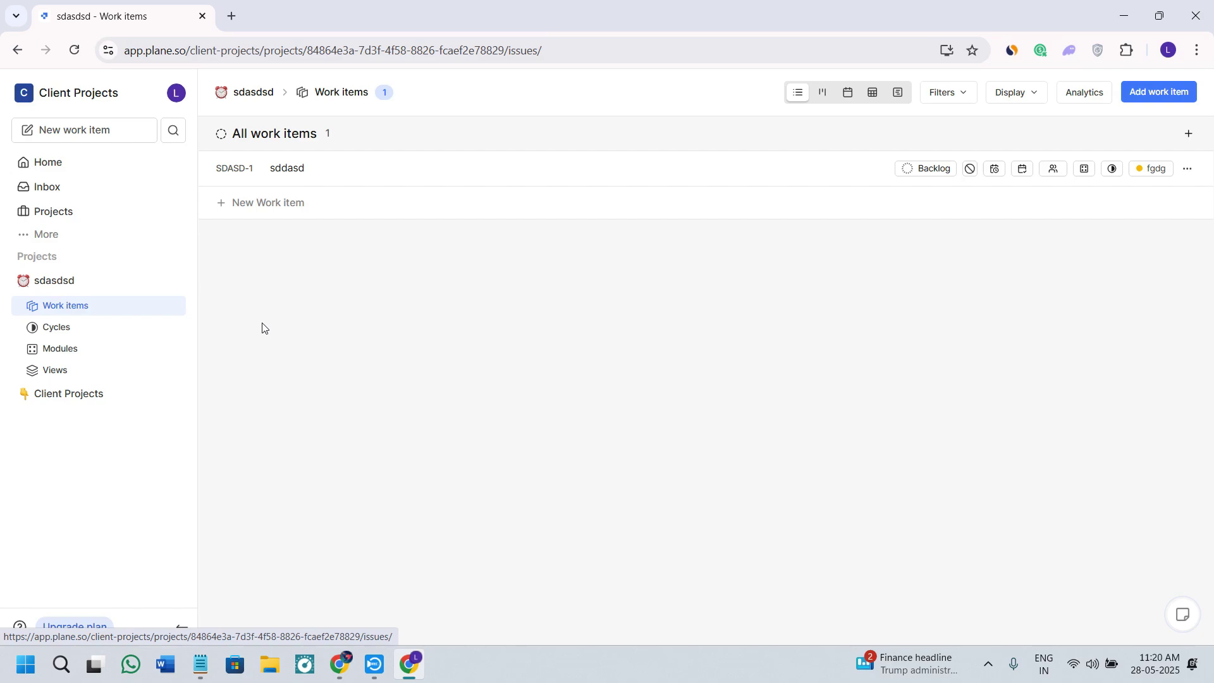
click(68, 164)
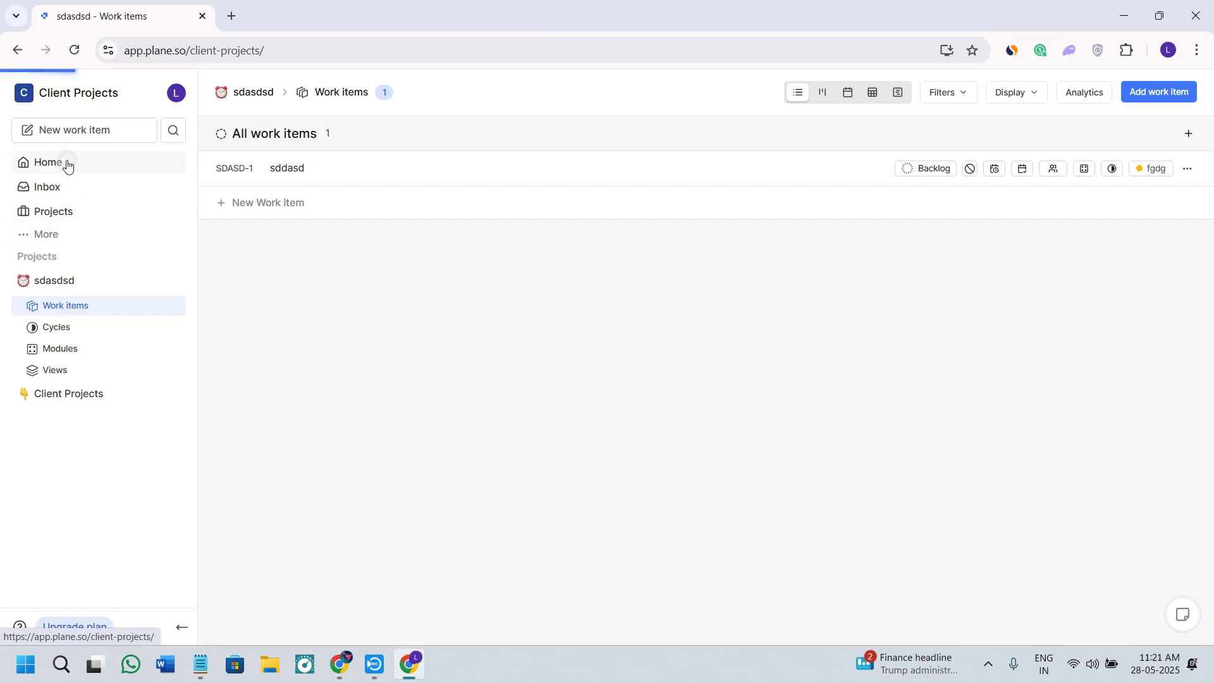
scroll(669, 464, down, 1)
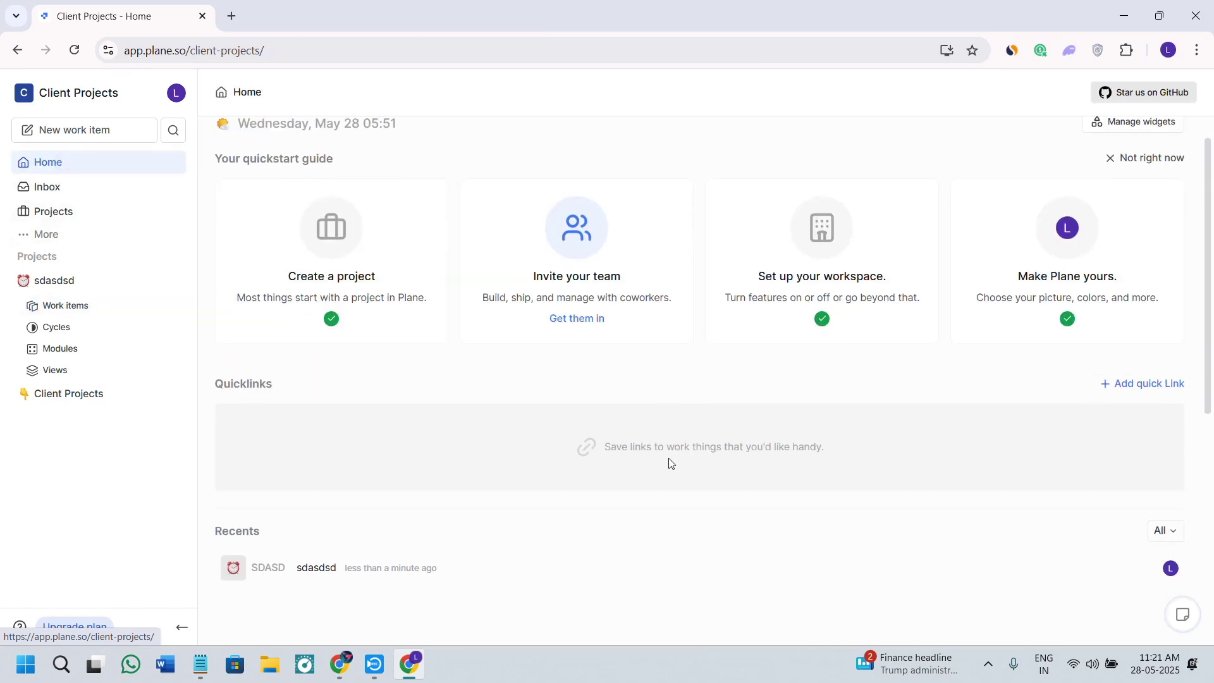
scroll(669, 463, down, 5)
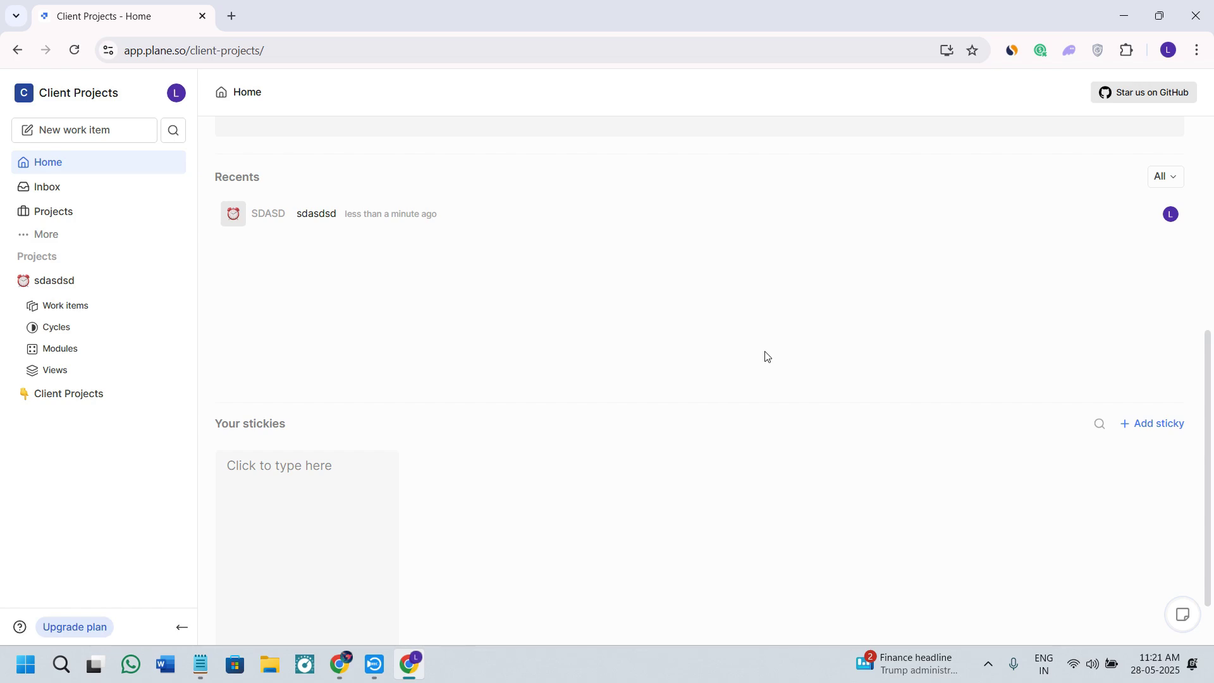
scroll(480, 286, up, 4)
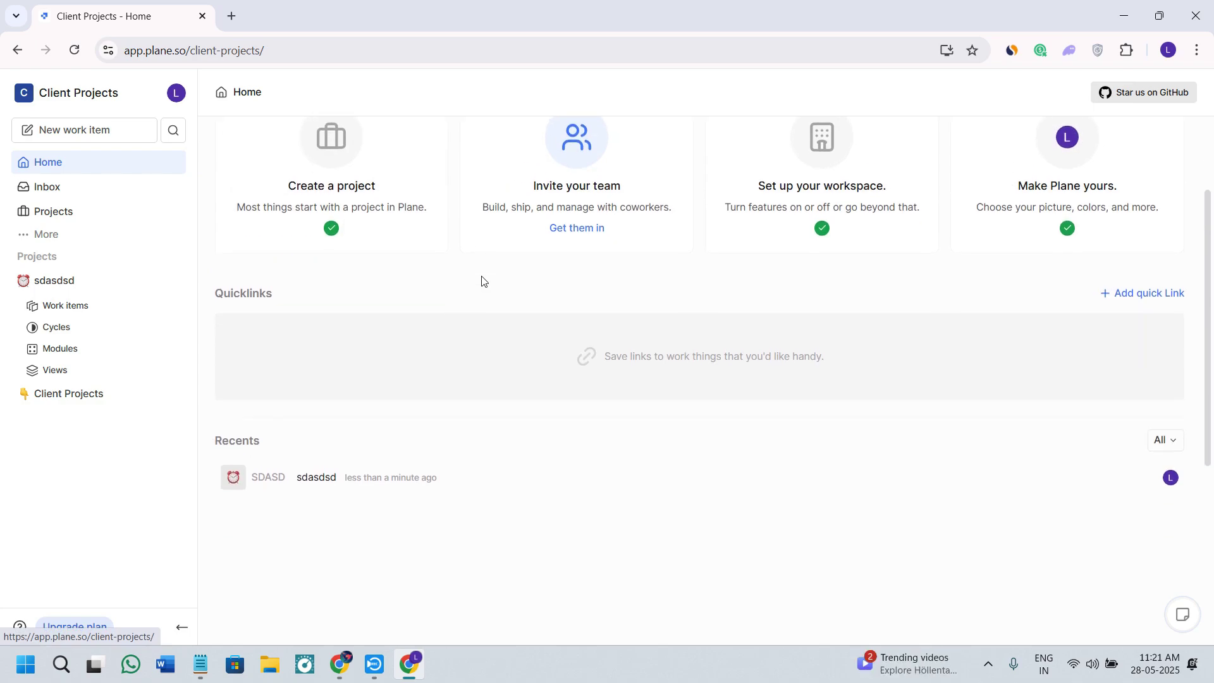
scroll(482, 280, up, 2)
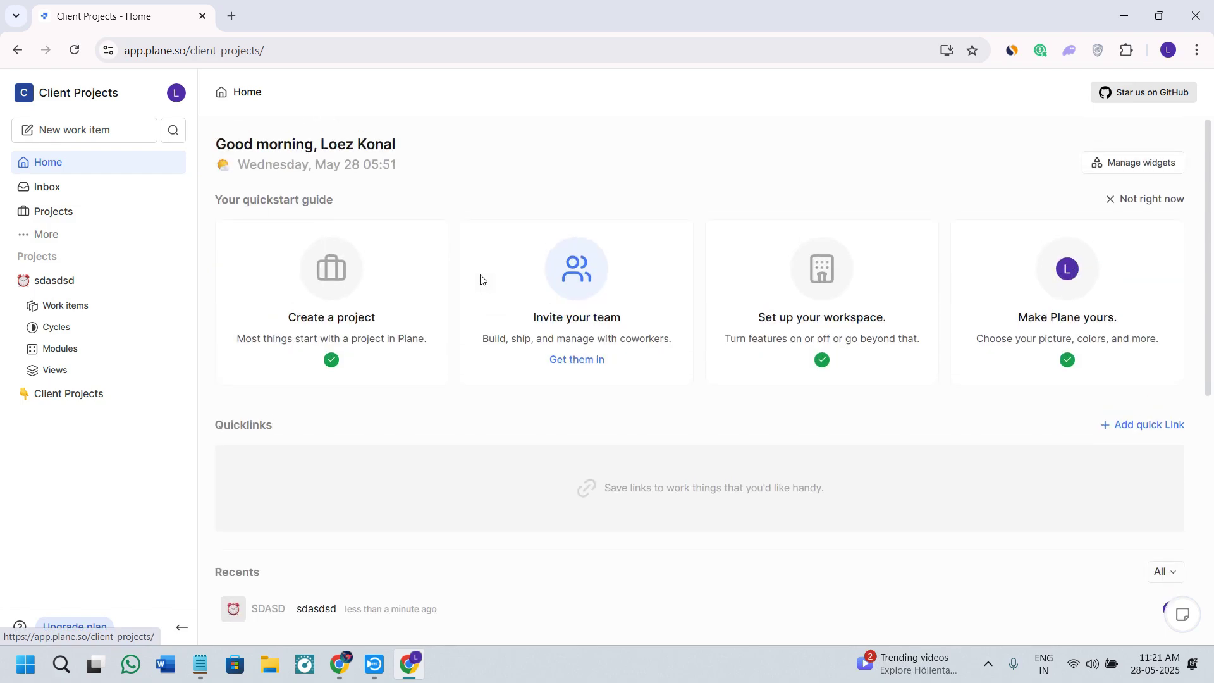